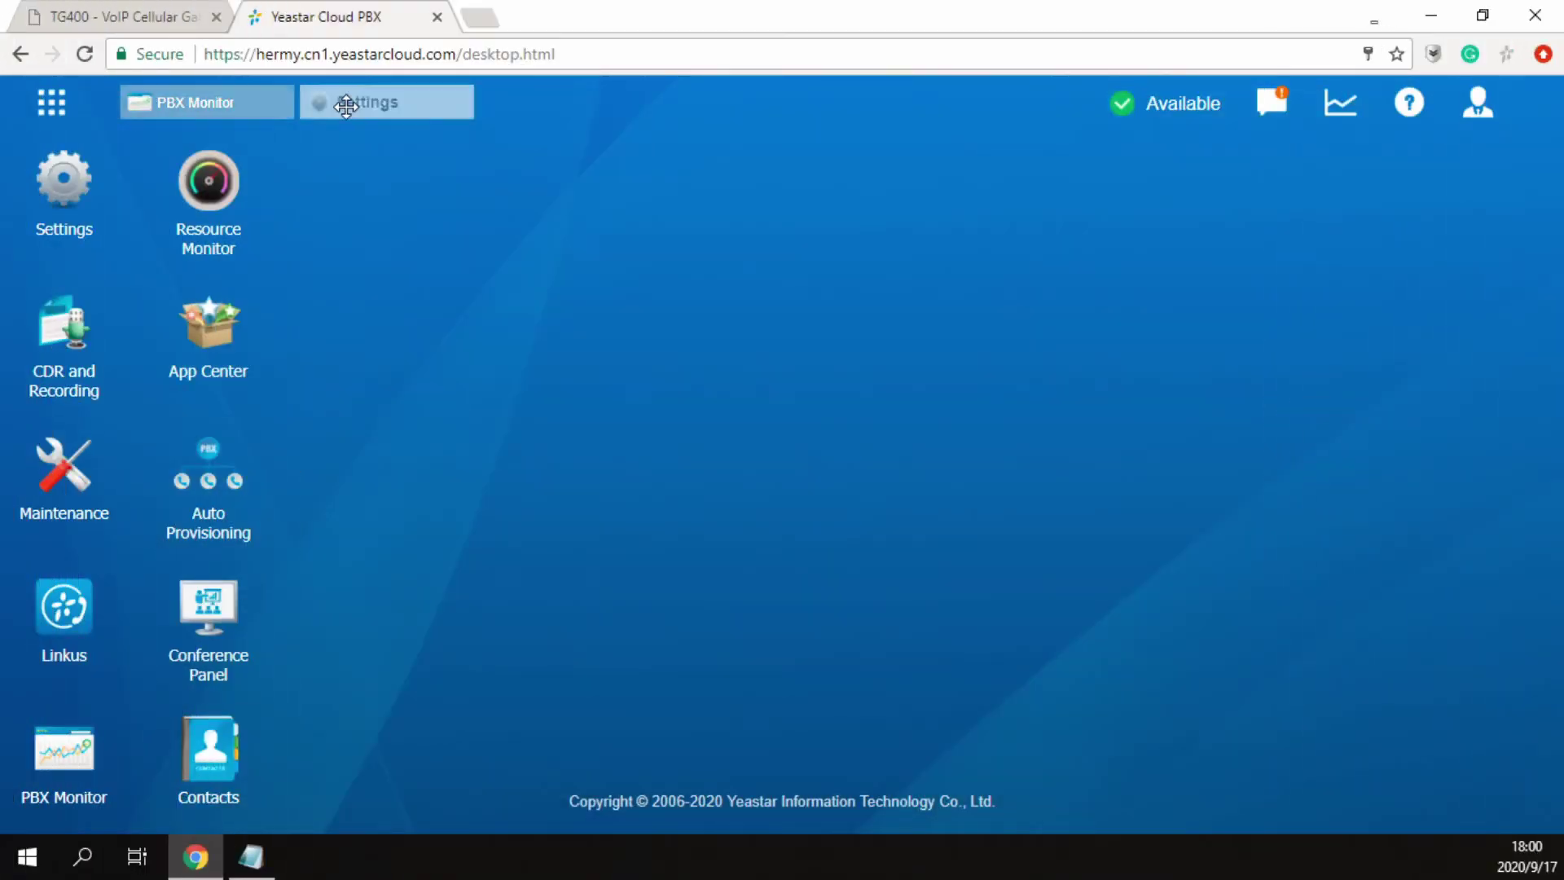
# Create a new outbound route named TG_Prefix_5 with dial pattern 5.
pyautogui.click(335, 102)
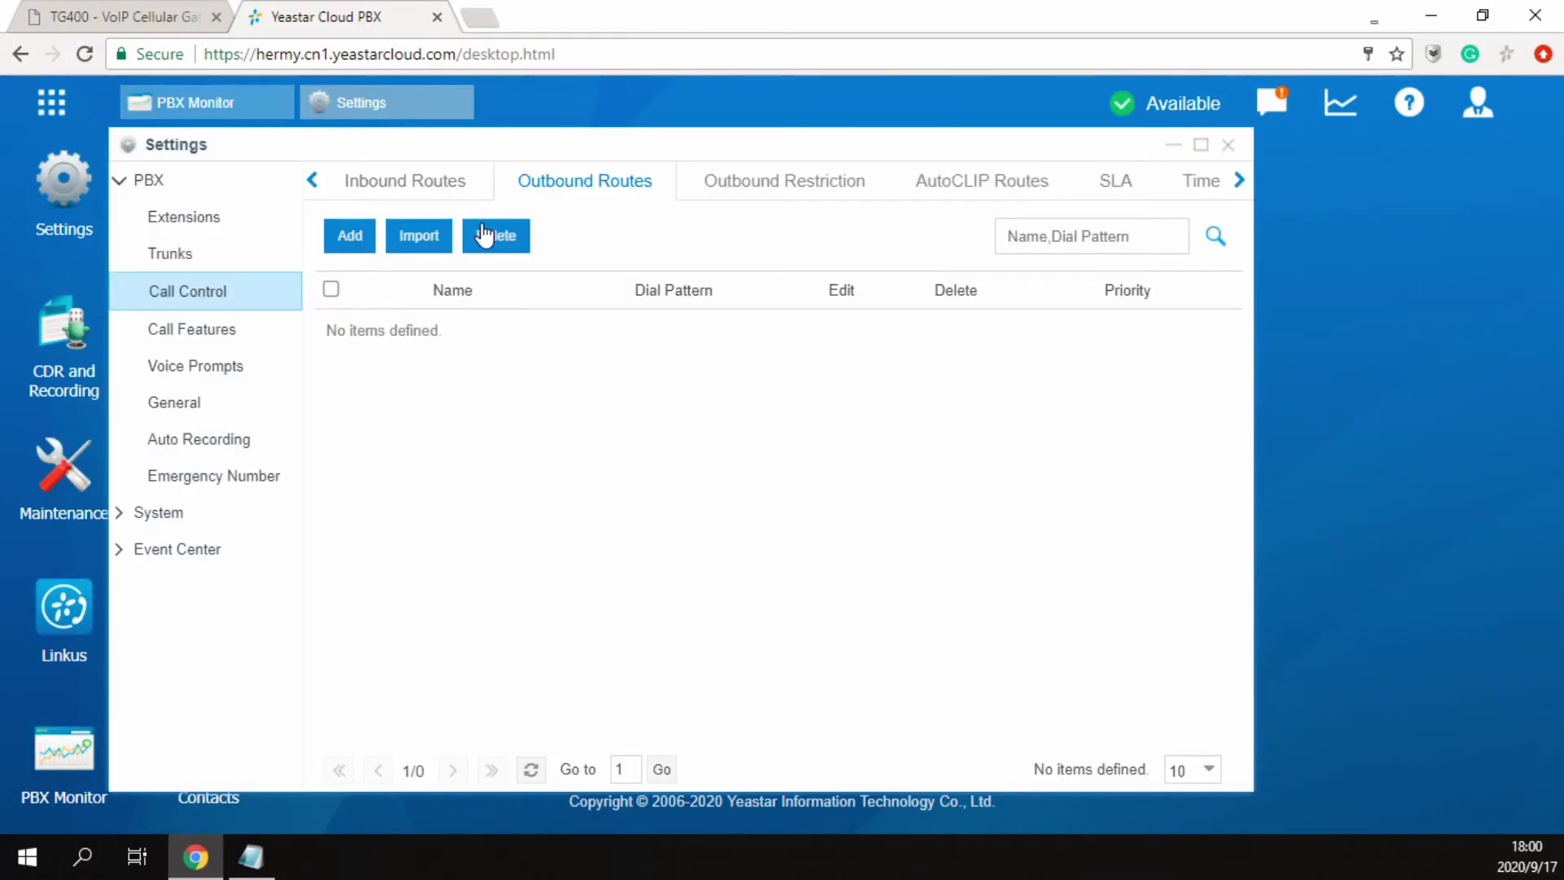
pyautogui.click(349, 237)
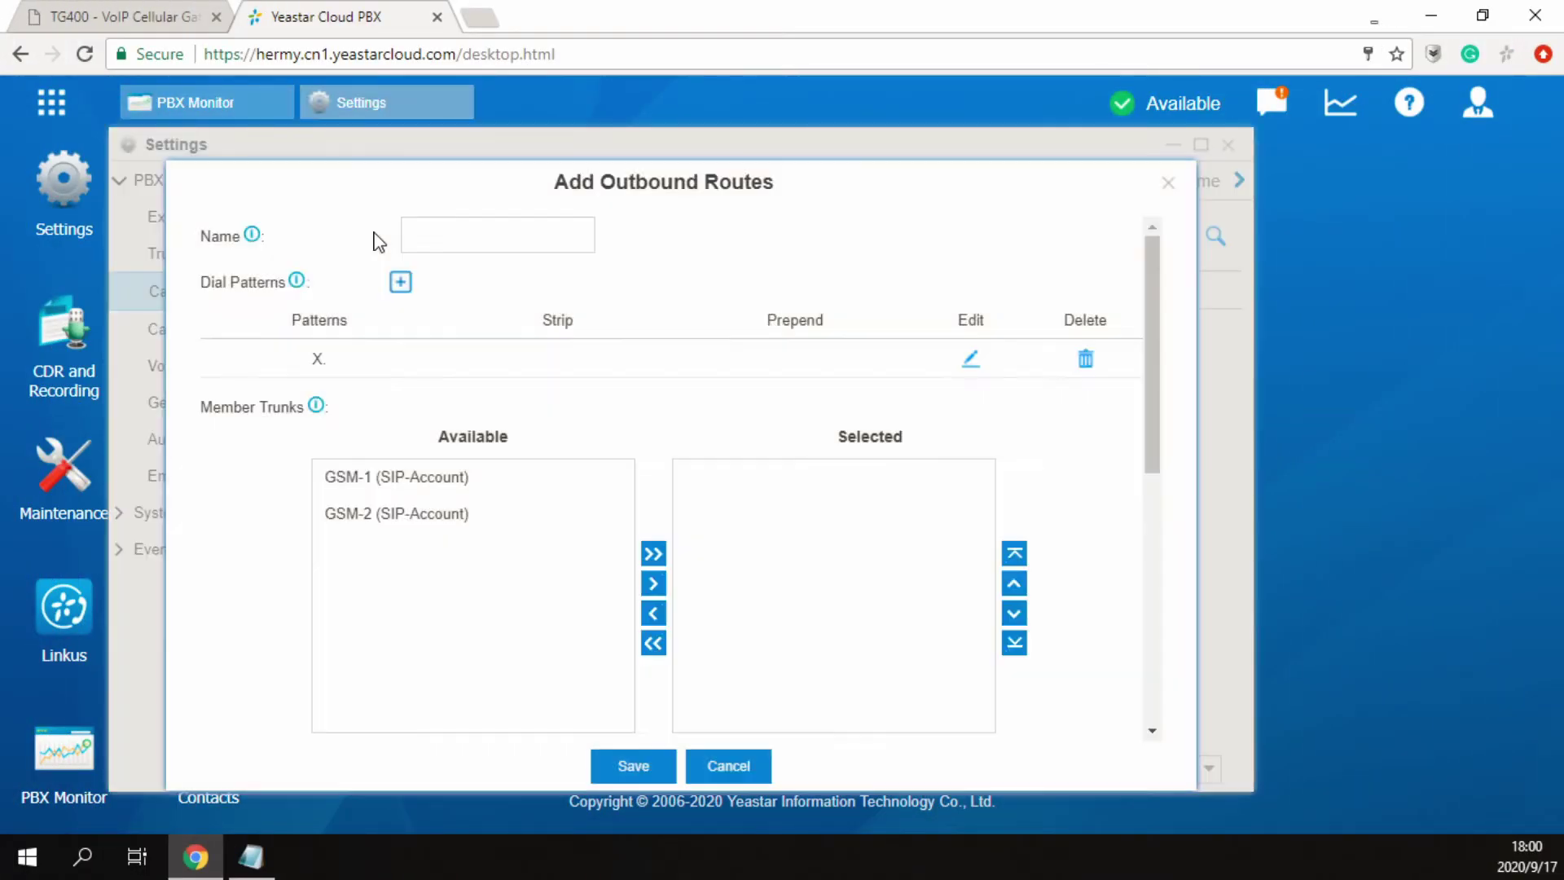
pyautogui.click(431, 233)
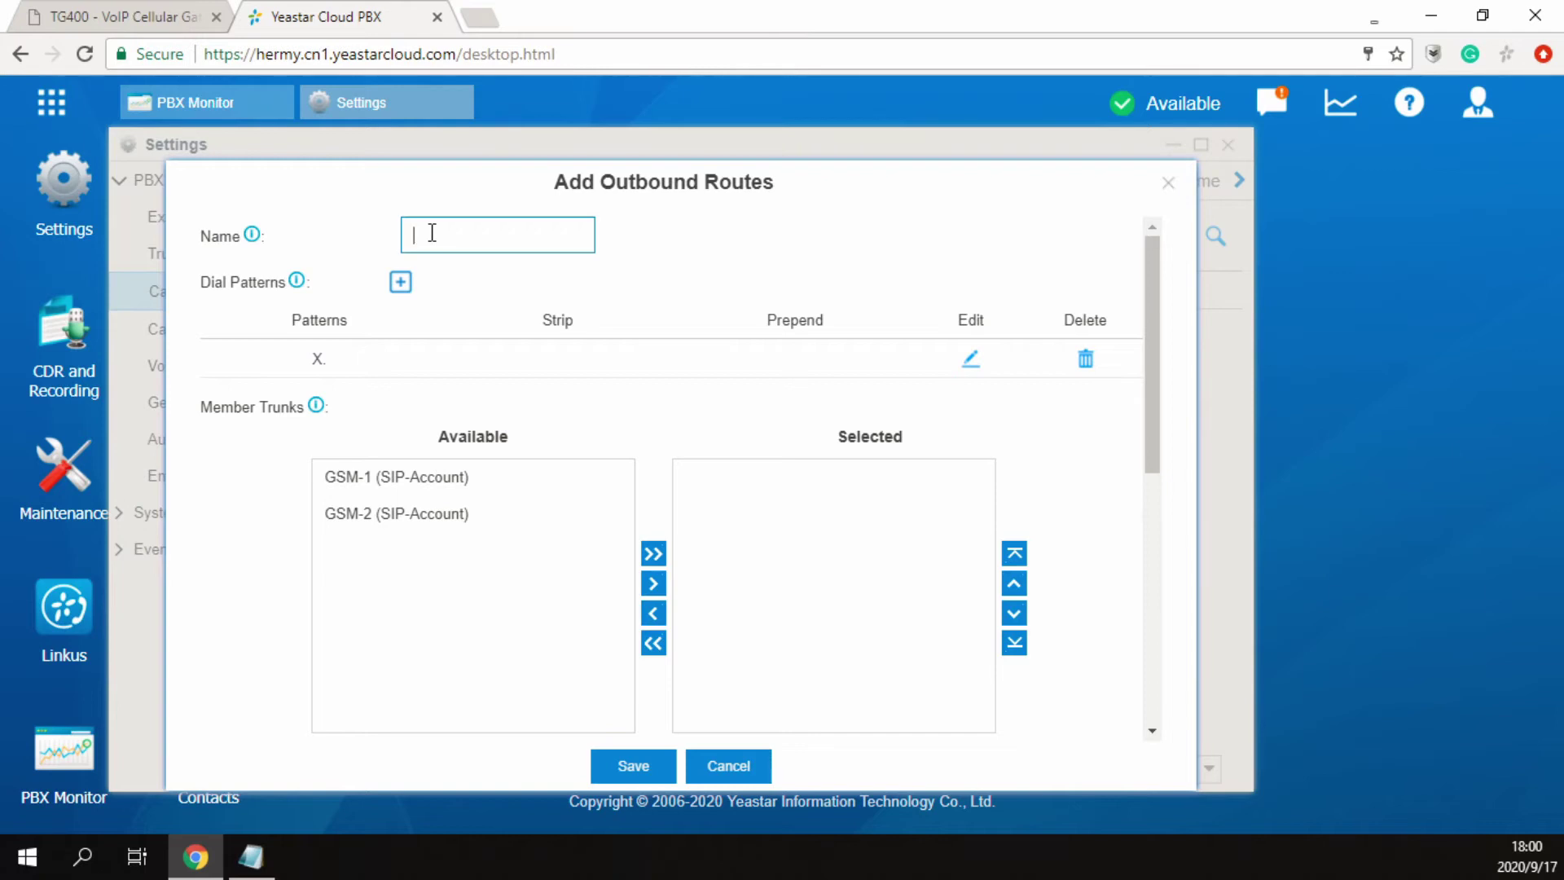
pyautogui.write('TG_Prefix_5')
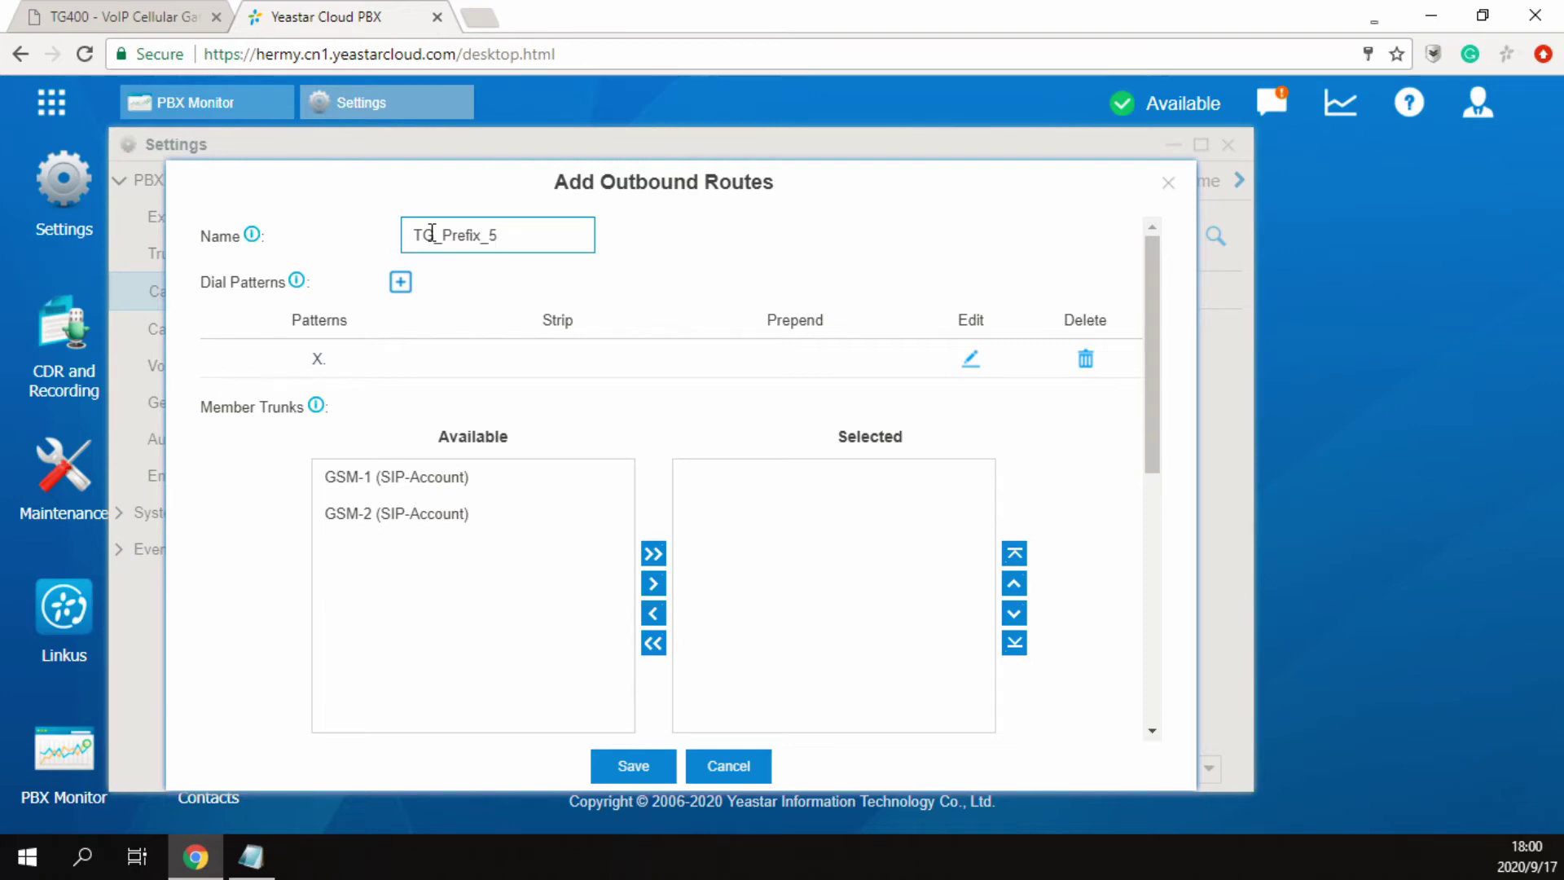
pyautogui.click(356, 363)
pyautogui.moveTo(330, 363); pyautogui.dragTo(215, 357)
pyautogui.write('5.')
pyautogui.click(725, 413)
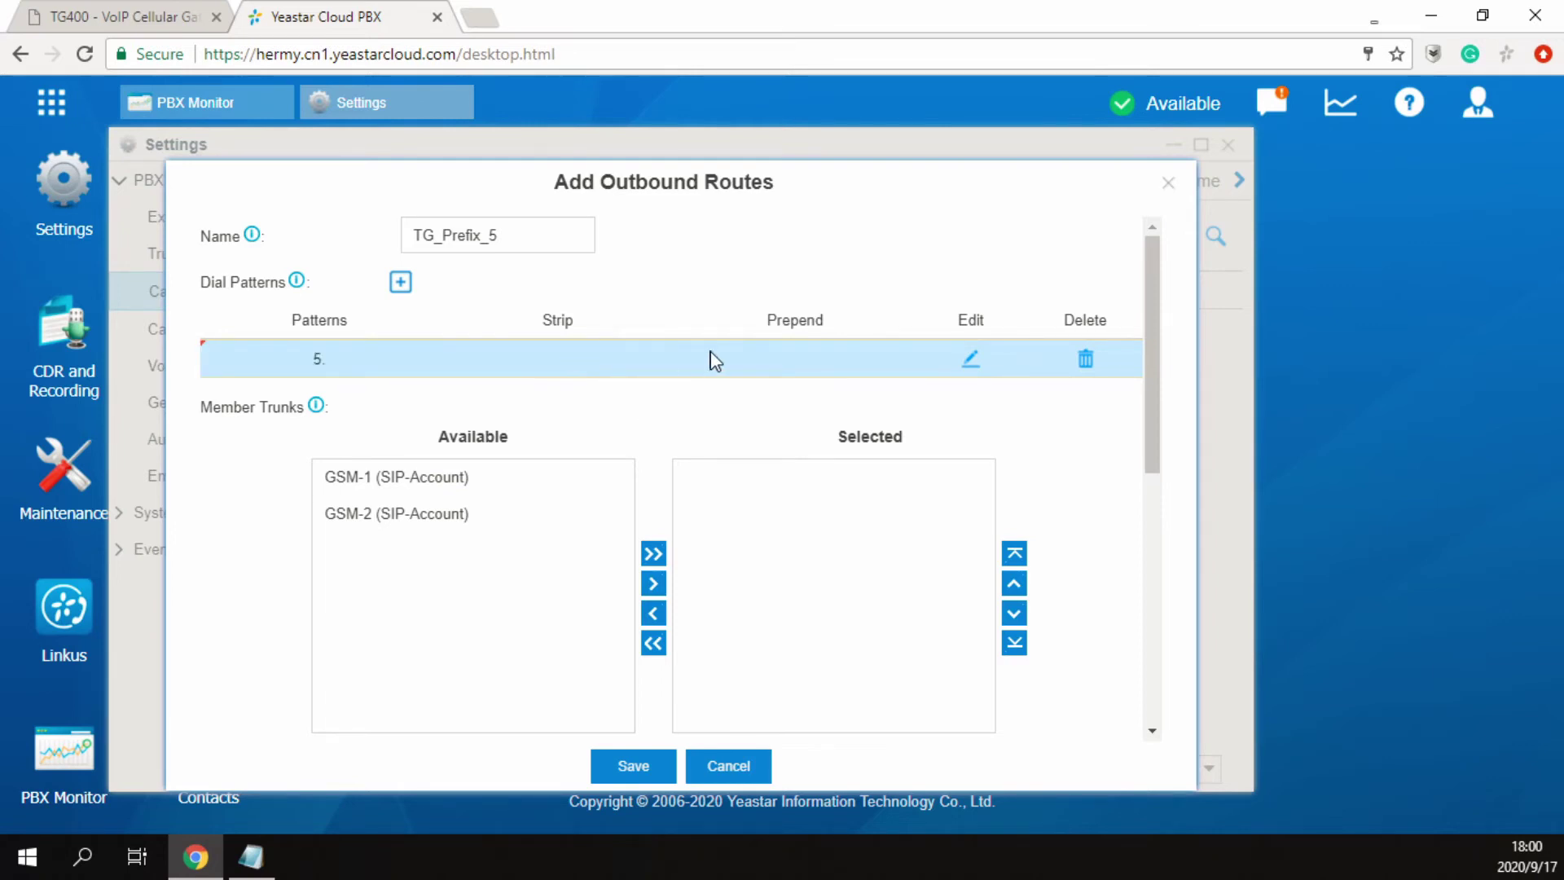
# Add trunk GSM-1 and allow extensions 1200, 1201 and 1202 on the route.
pyautogui.doubleClick(494, 491)
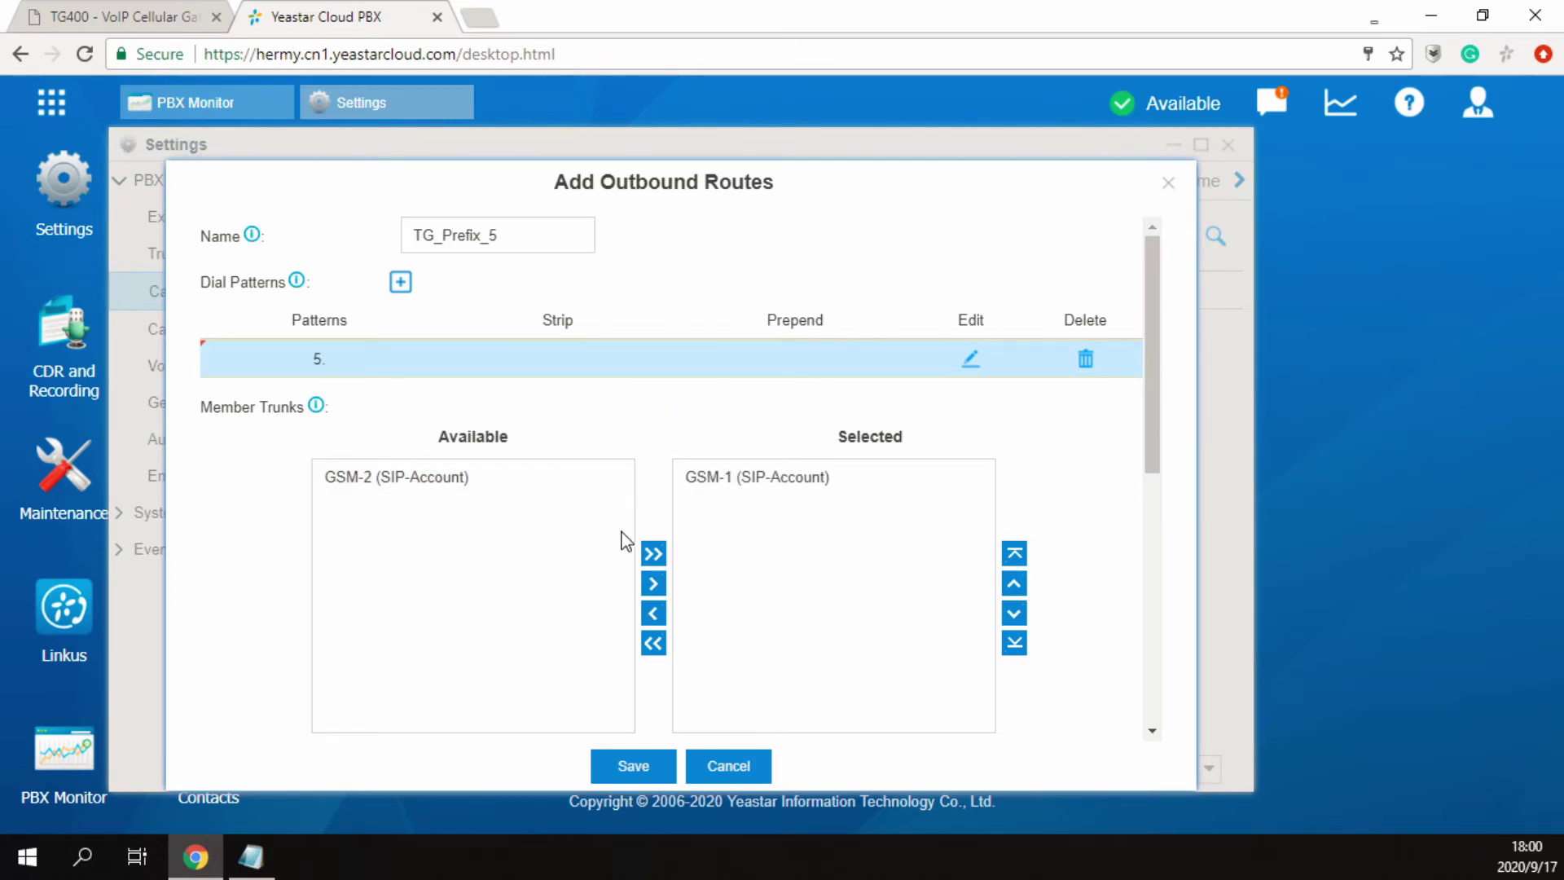
pyautogui.scroll(-4, 747, 514)
pyautogui.scroll(-2, 746, 530)
pyautogui.scroll(-1, 499, 534)
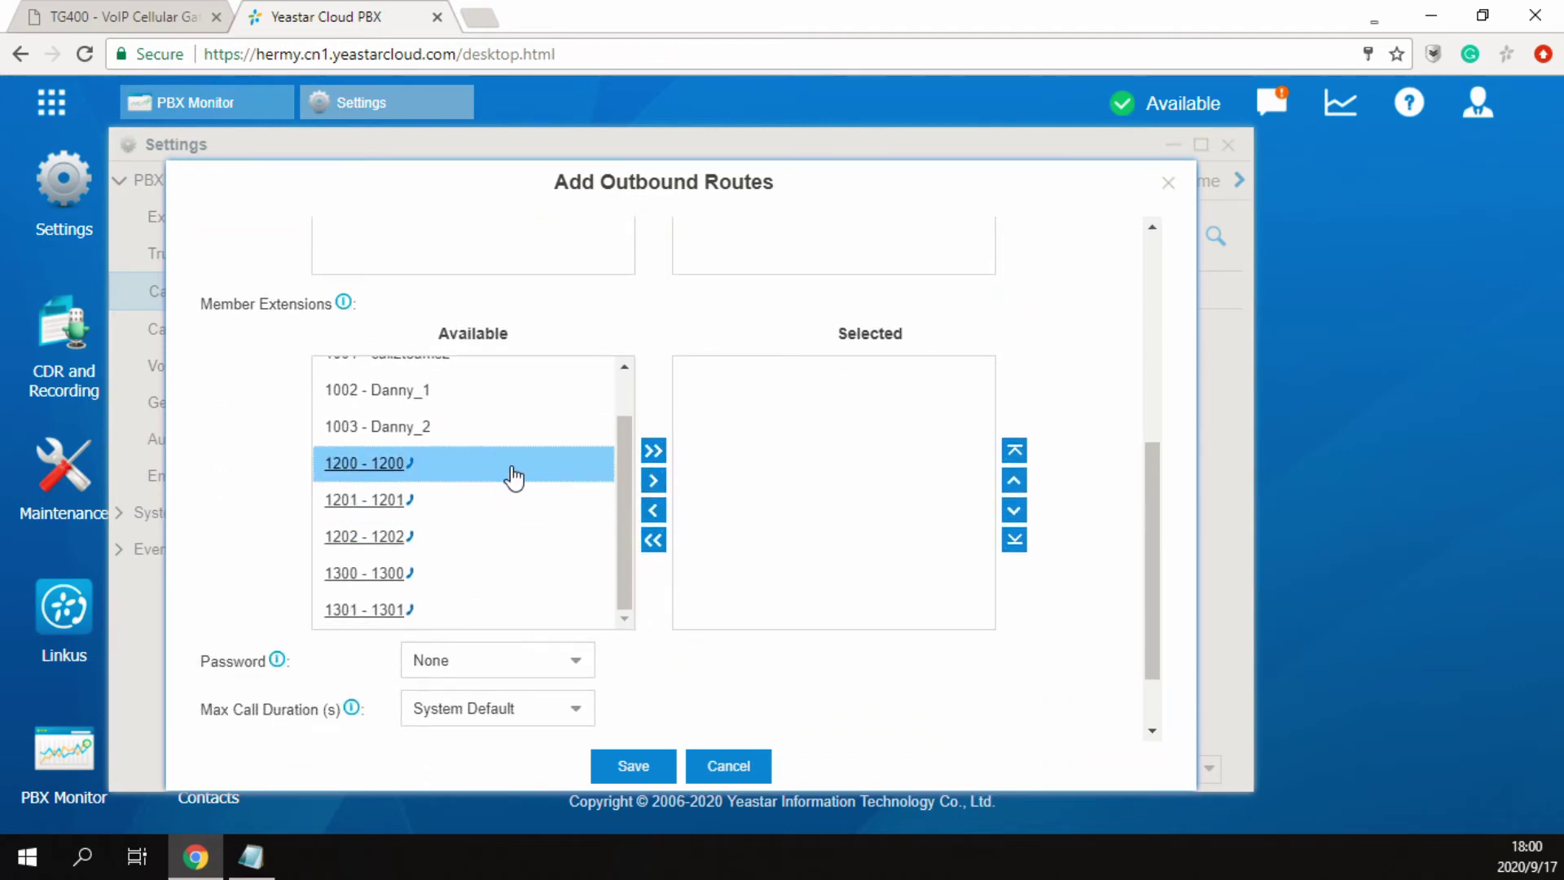
pyautogui.click(510, 493)
pyautogui.click(653, 481)
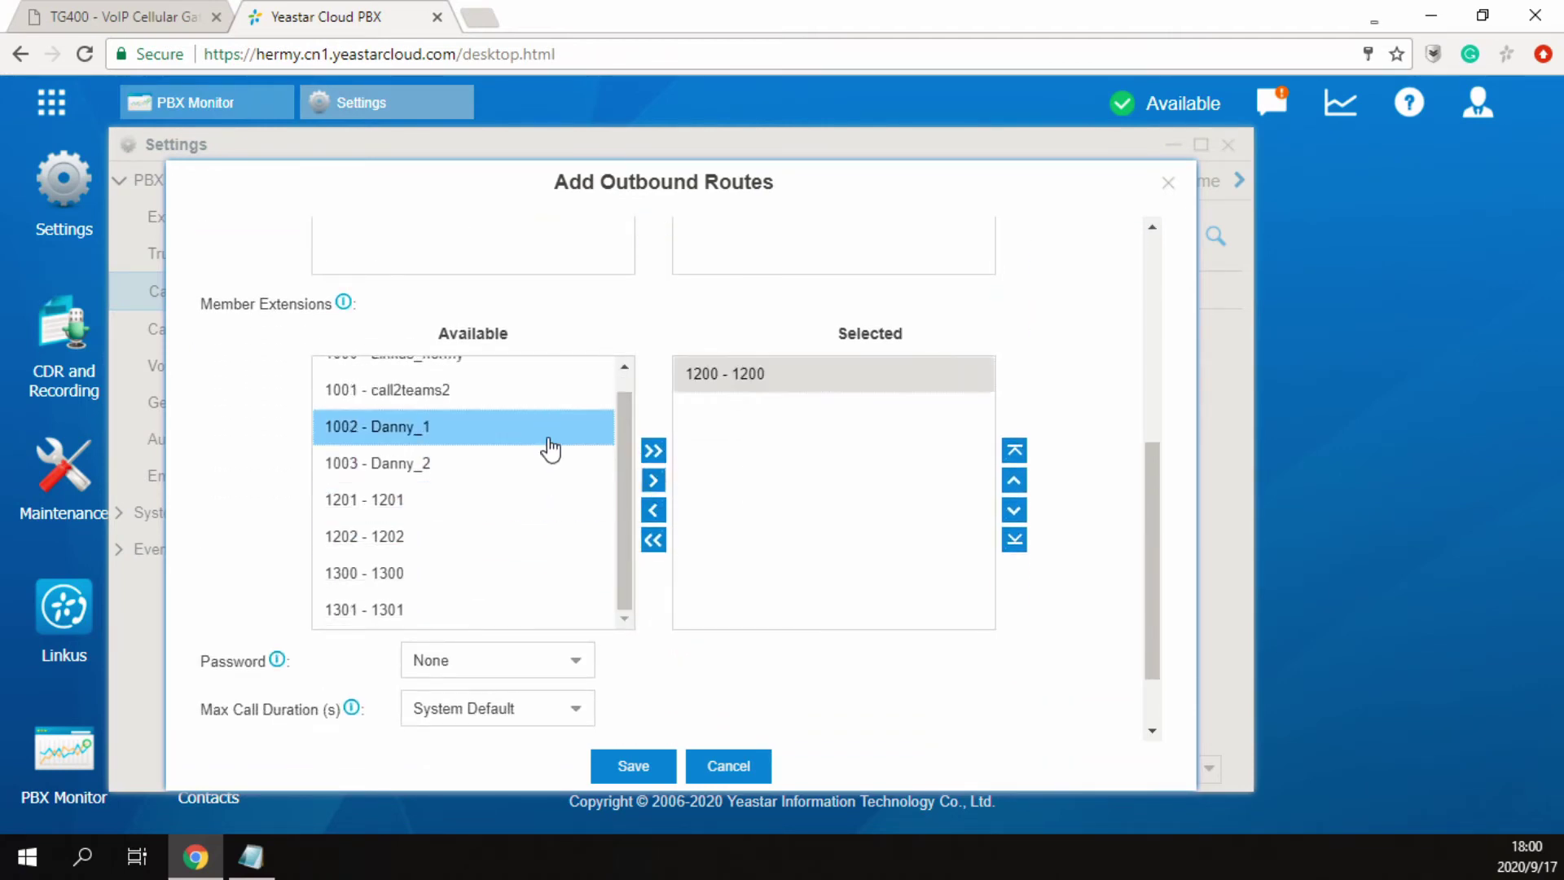
pyautogui.click(548, 500)
pyautogui.click(653, 480)
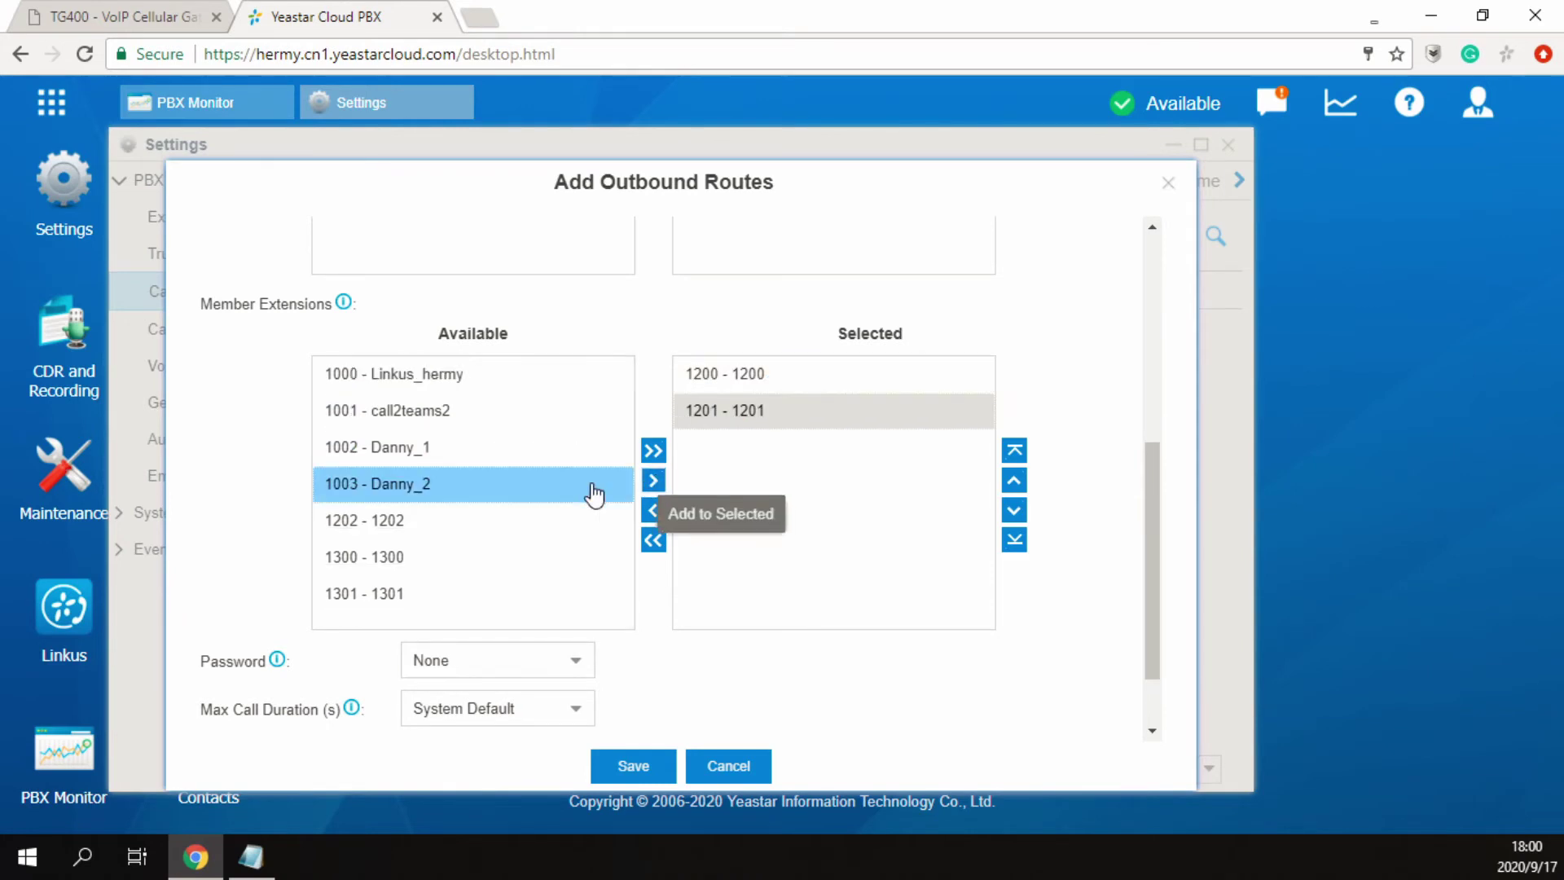
pyautogui.click(521, 522)
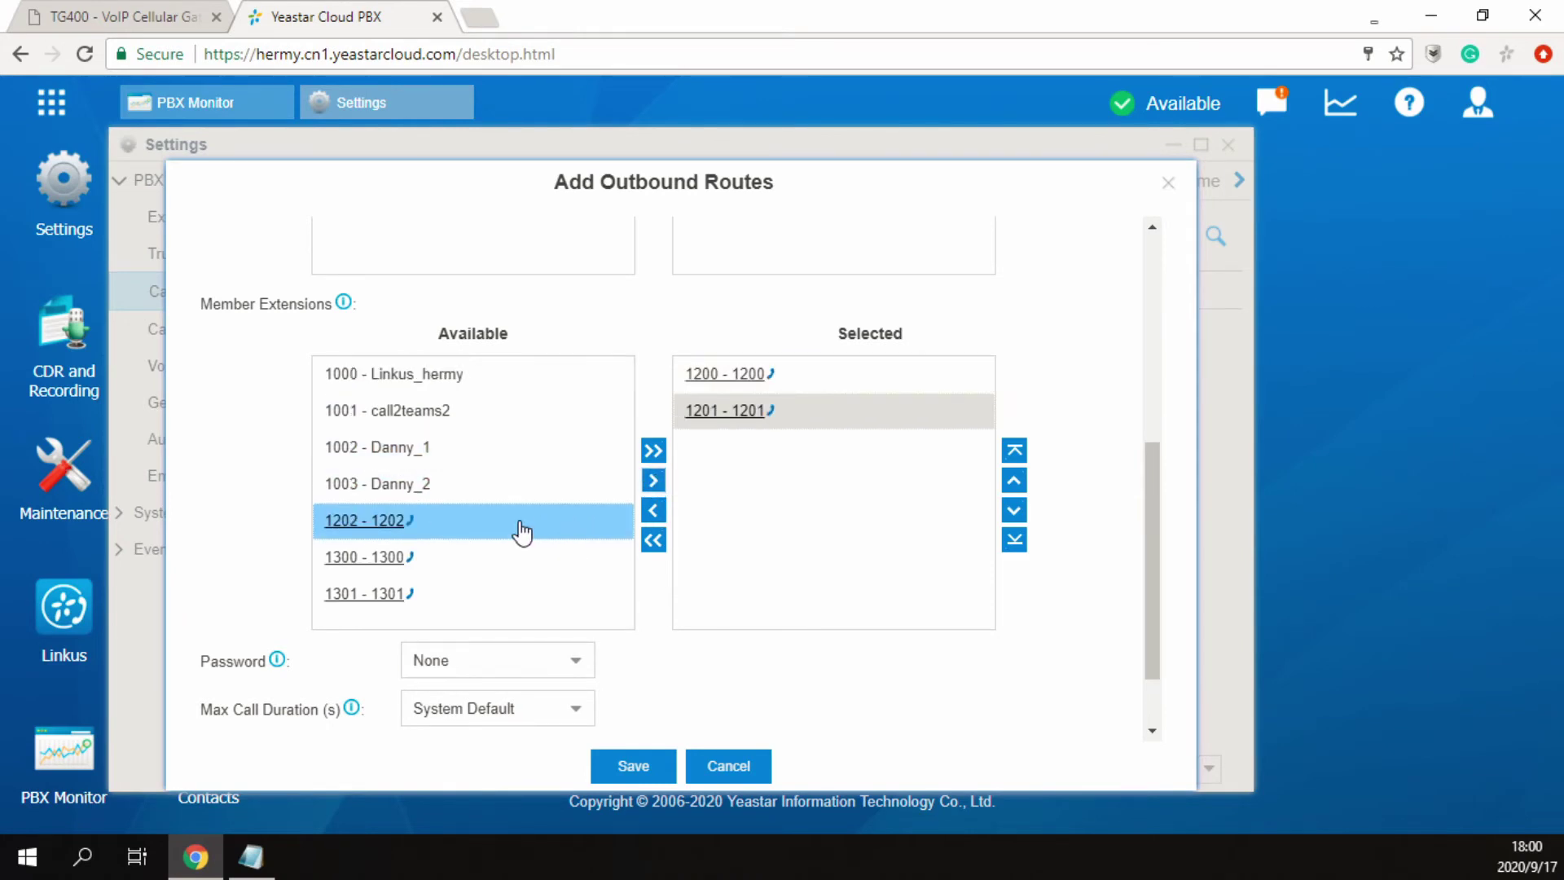
pyautogui.click(654, 481)
# Check the GSM-1 trunk selection and save the TG_Prefix_5 route.
pyautogui.scroll(3, 806, 509)
pyautogui.scroll(3, 814, 511)
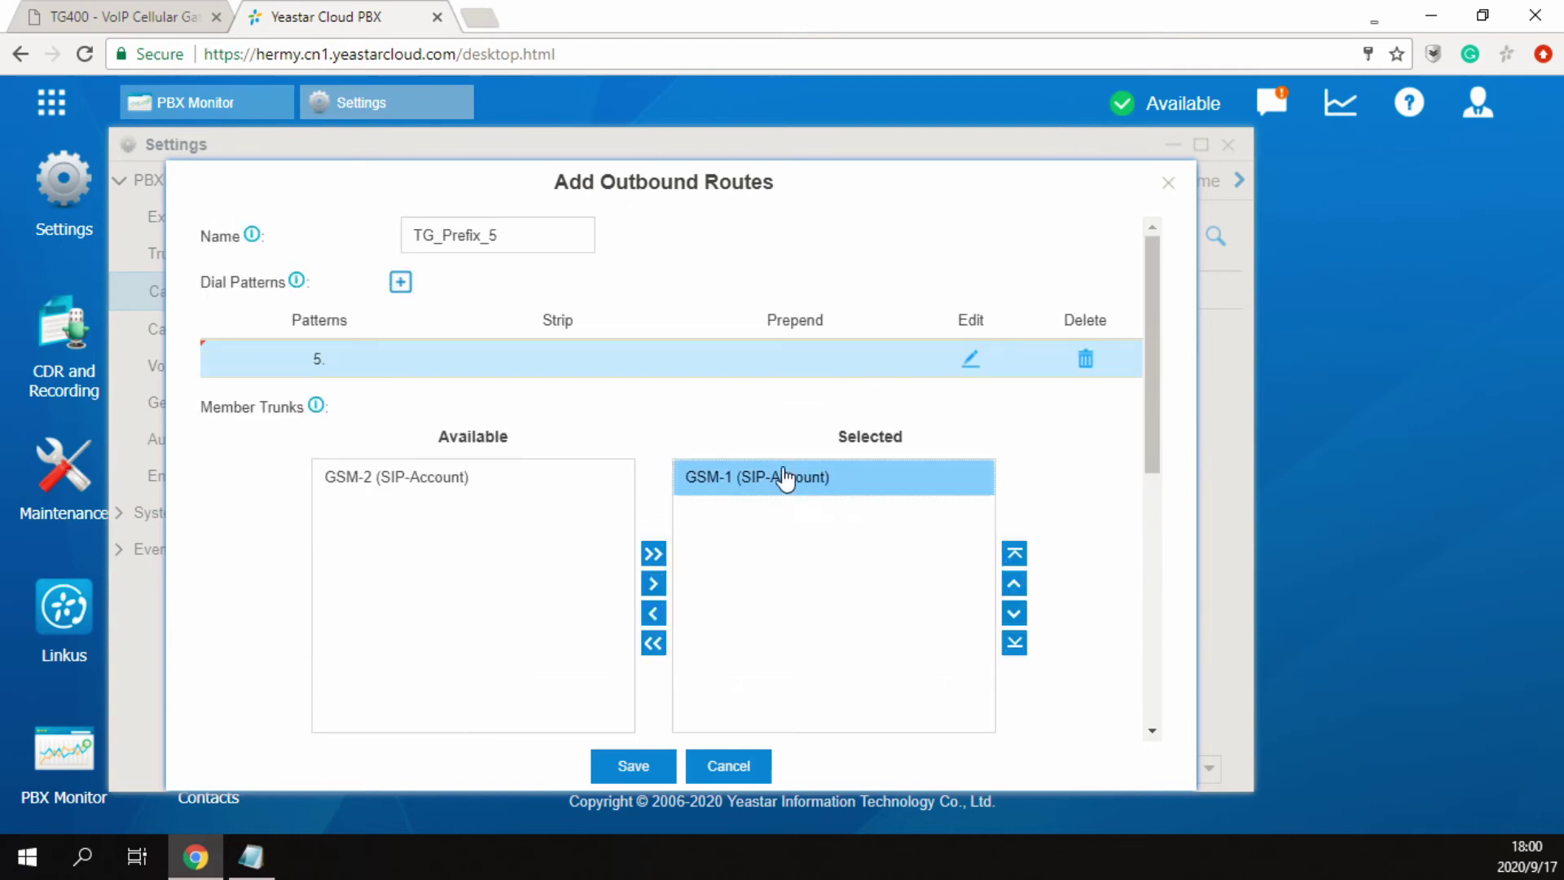
pyautogui.click(756, 482)
pyautogui.scroll(-5, 756, 482)
pyautogui.scroll(-2, 747, 686)
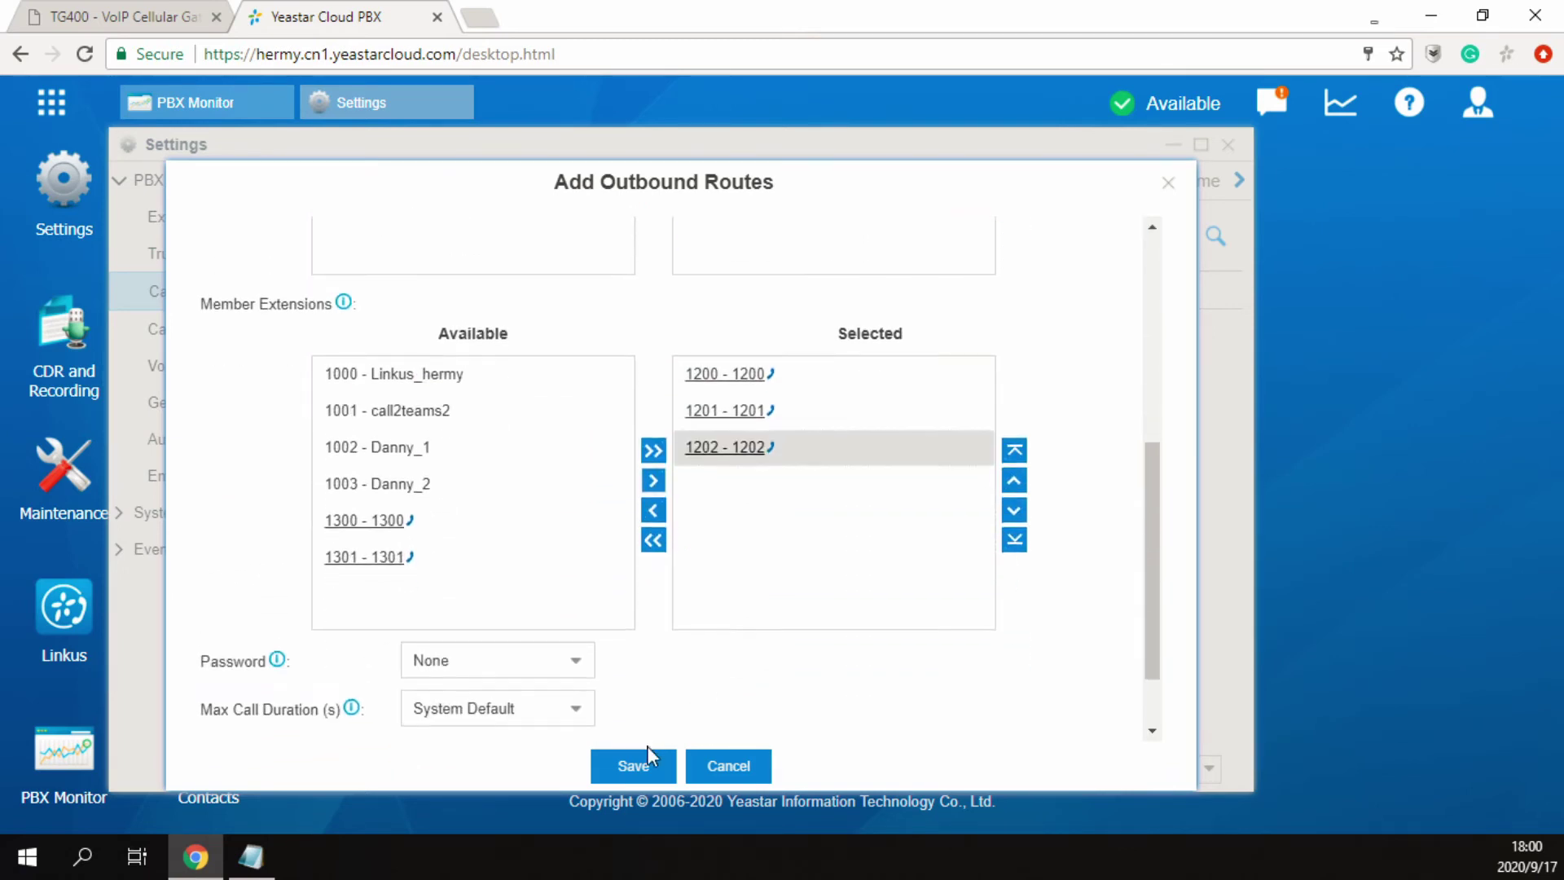
pyautogui.click(645, 762)
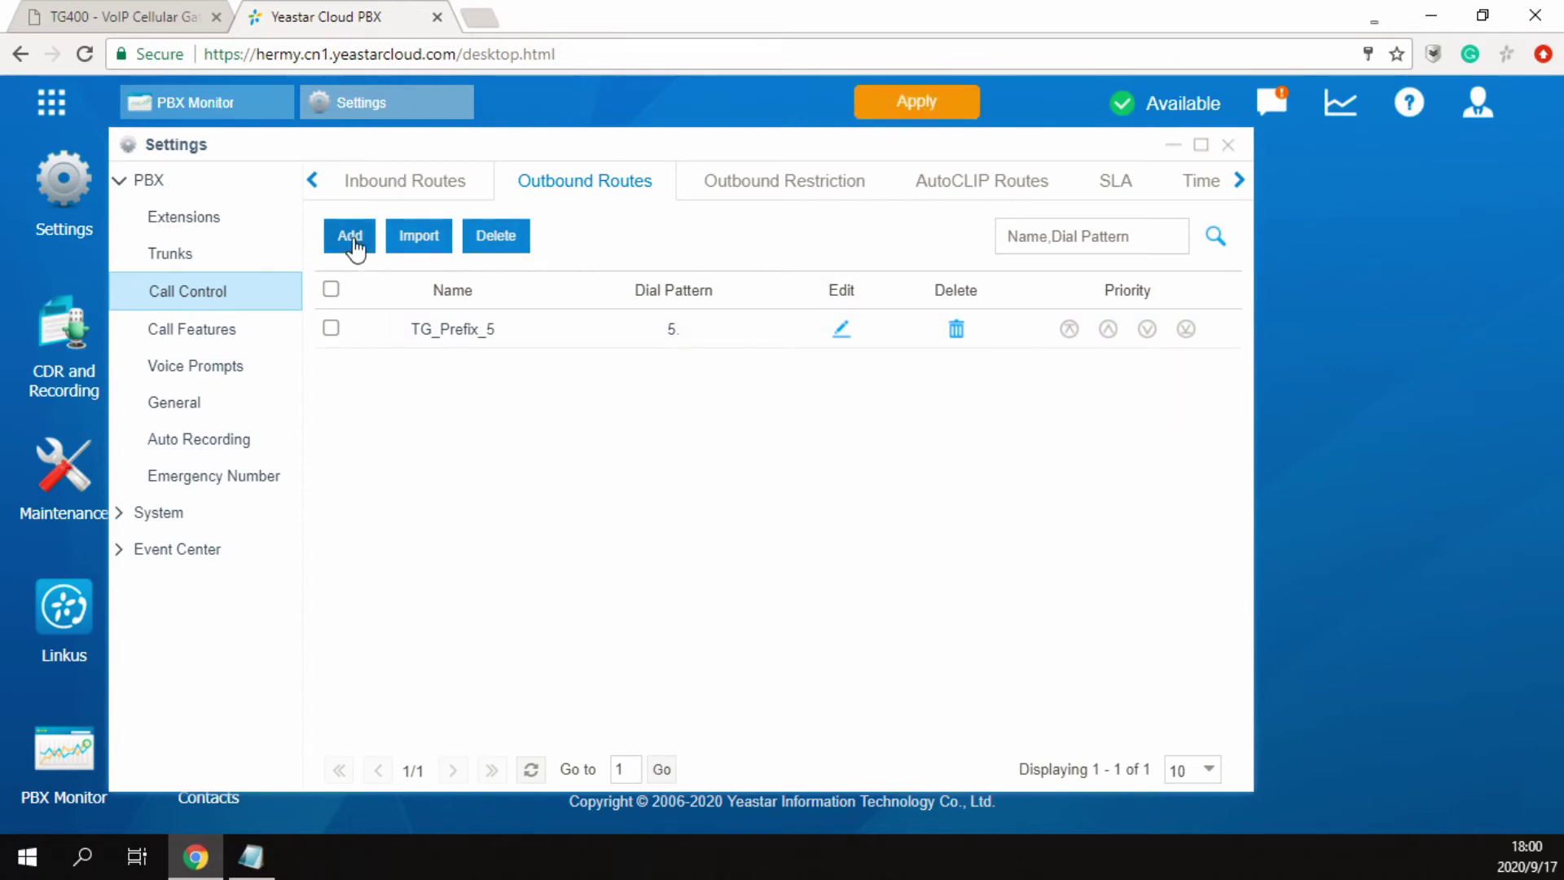
# Create a second outbound route named TG_Prefix_7 with dial pattern 7.
pyautogui.click(351, 236)
pyautogui.click(461, 234)
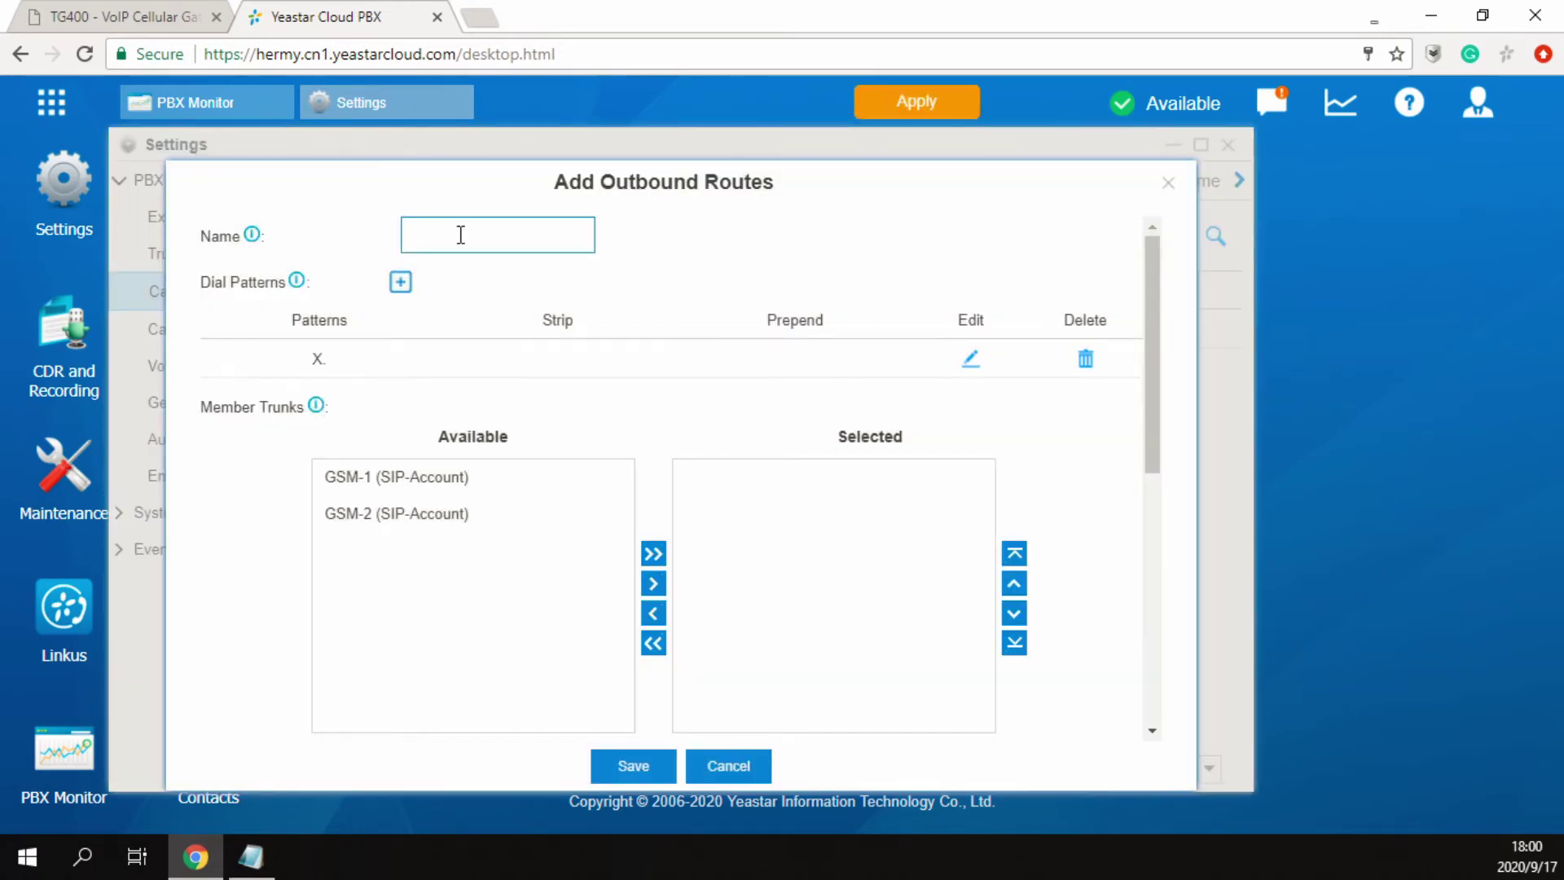
pyautogui.write('TG_Prefix_7')
pyautogui.click(743, 275)
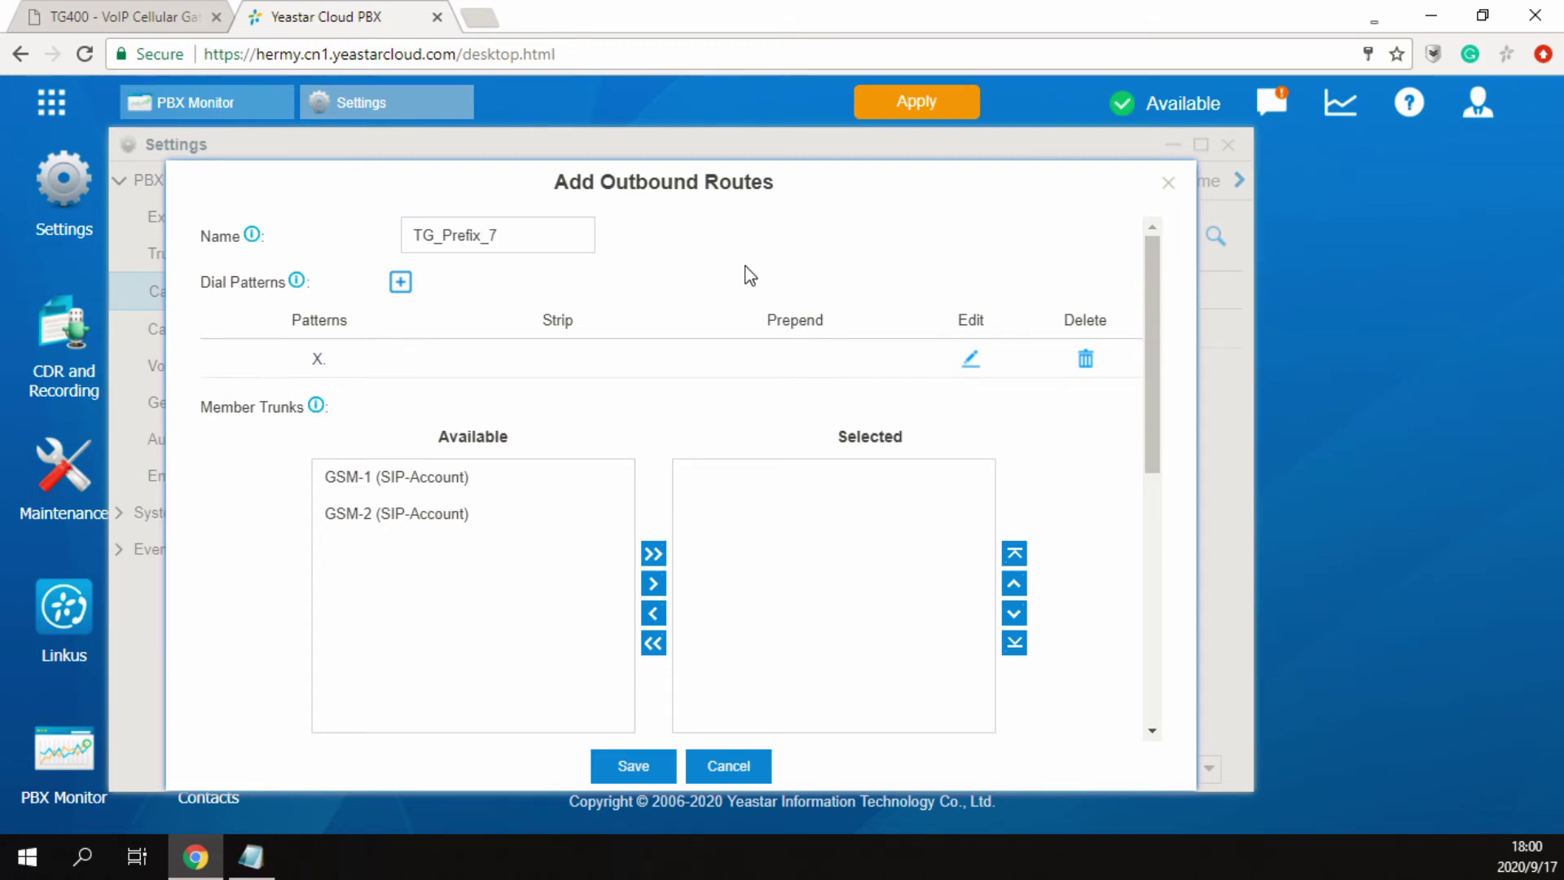
pyautogui.click(348, 365)
pyautogui.doubleClick(218, 362)
pyautogui.press('BackSpace')
pyautogui.write('7')
pyautogui.click(582, 379)
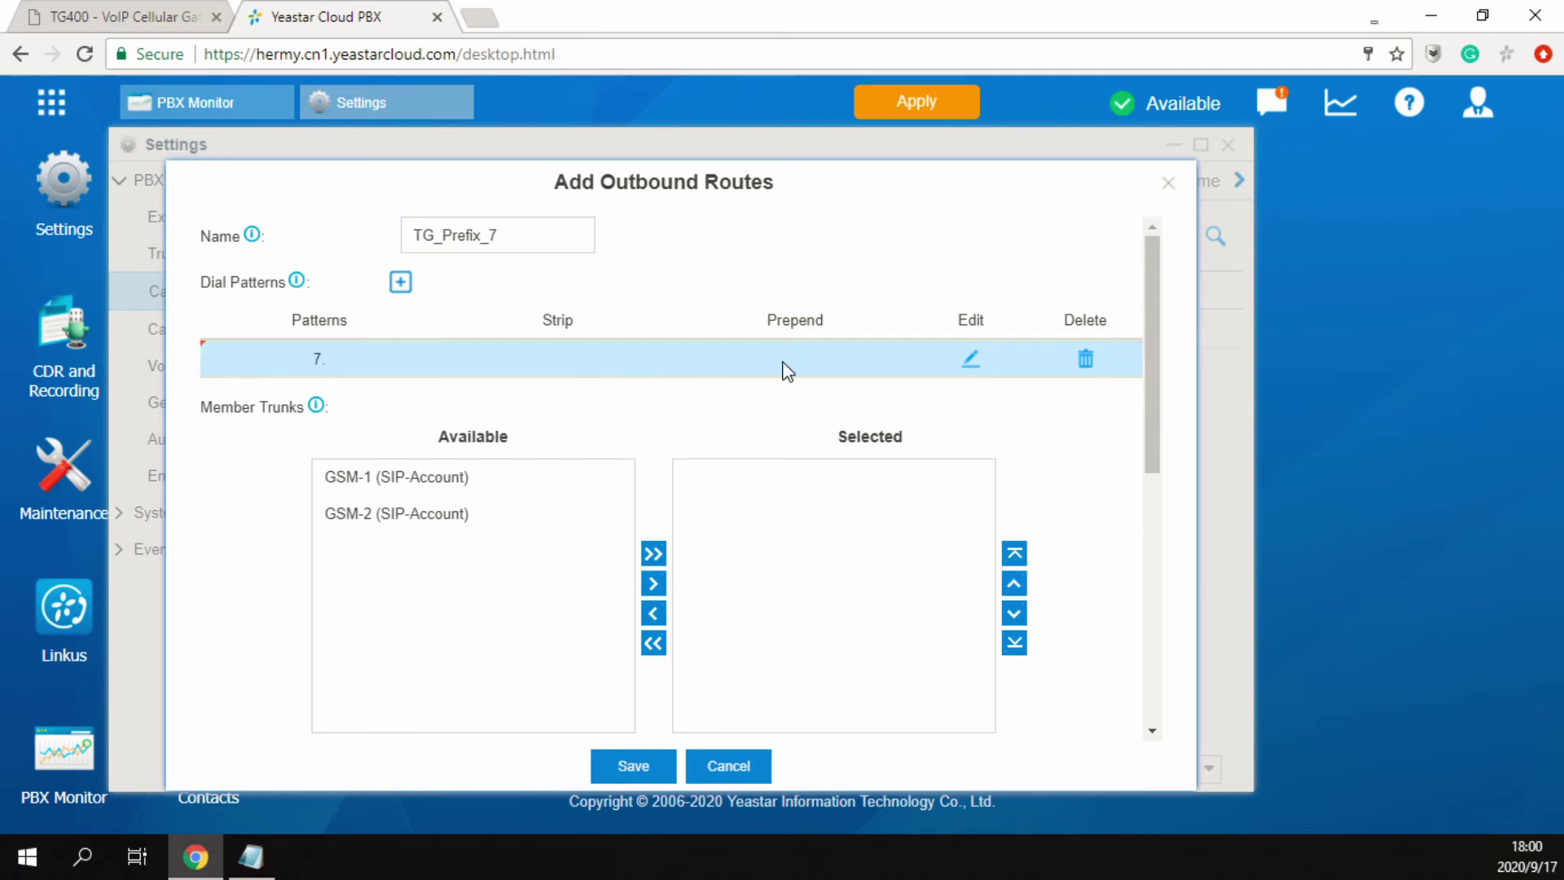
# Add trunk GSM-2 and allow extensions 1300 and 1301 on the route.
pyautogui.click(440, 518)
pyautogui.doubleClick(440, 519)
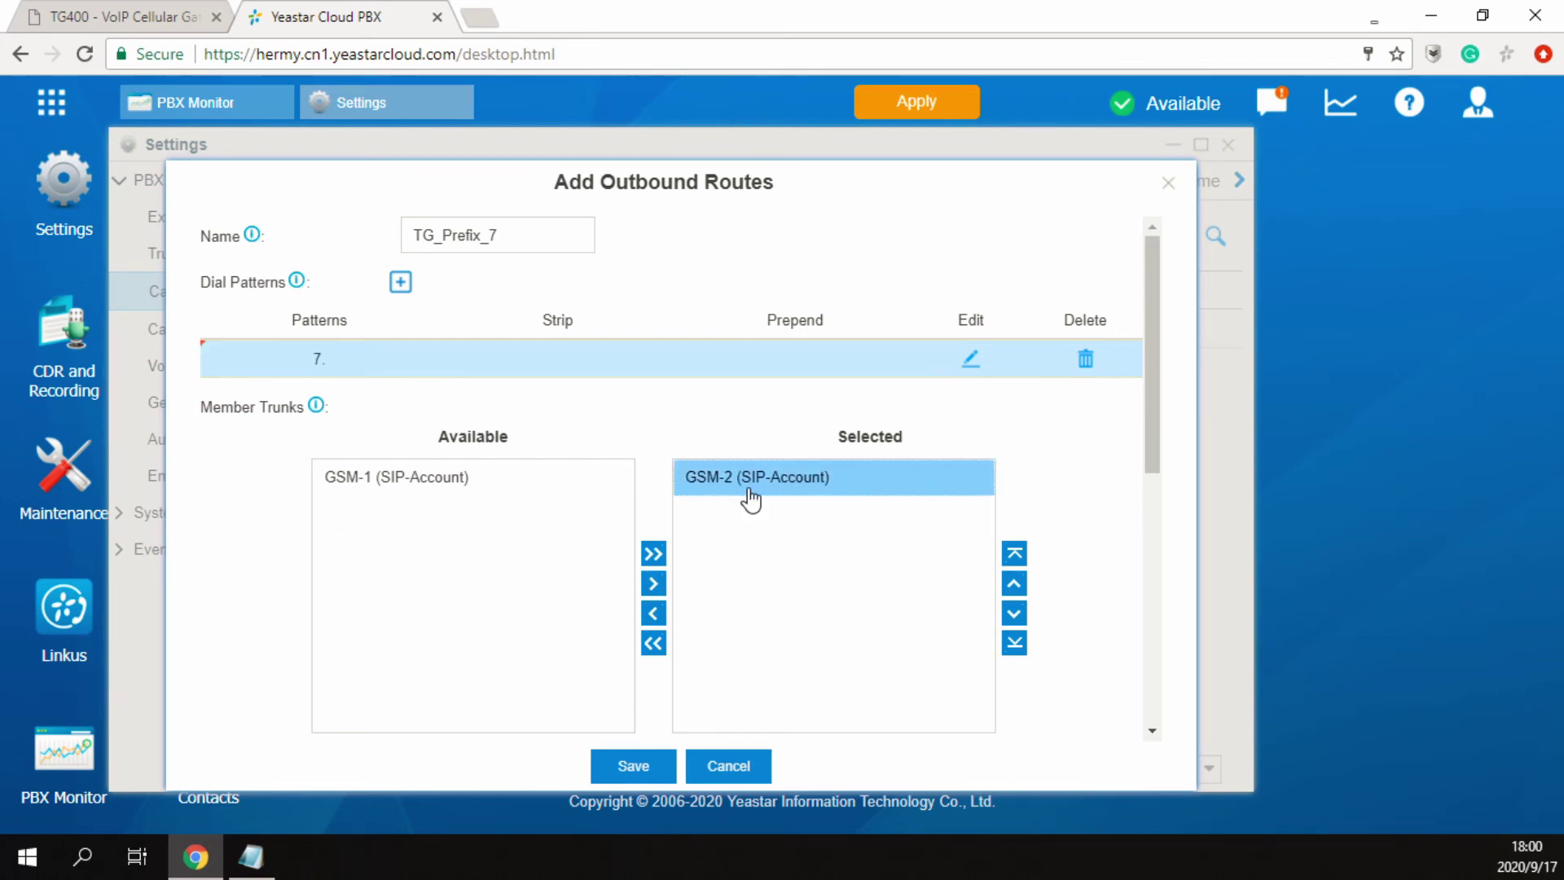
pyautogui.scroll(-4, 741, 576)
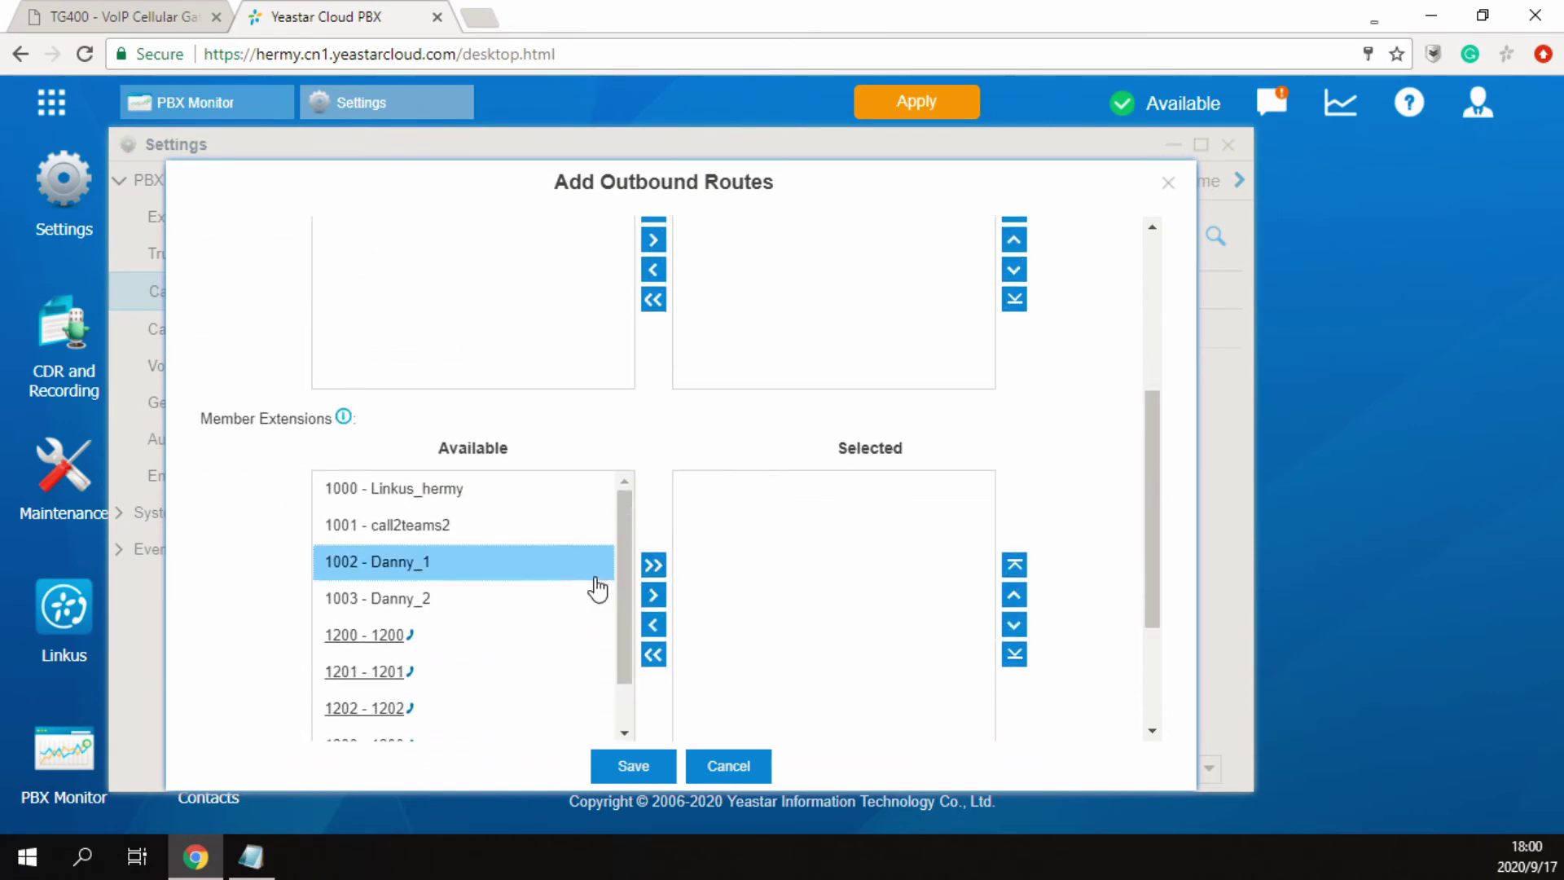
pyautogui.scroll(-5, 570, 591)
pyautogui.click(516, 498)
pyautogui.click(653, 387)
pyautogui.click(548, 516)
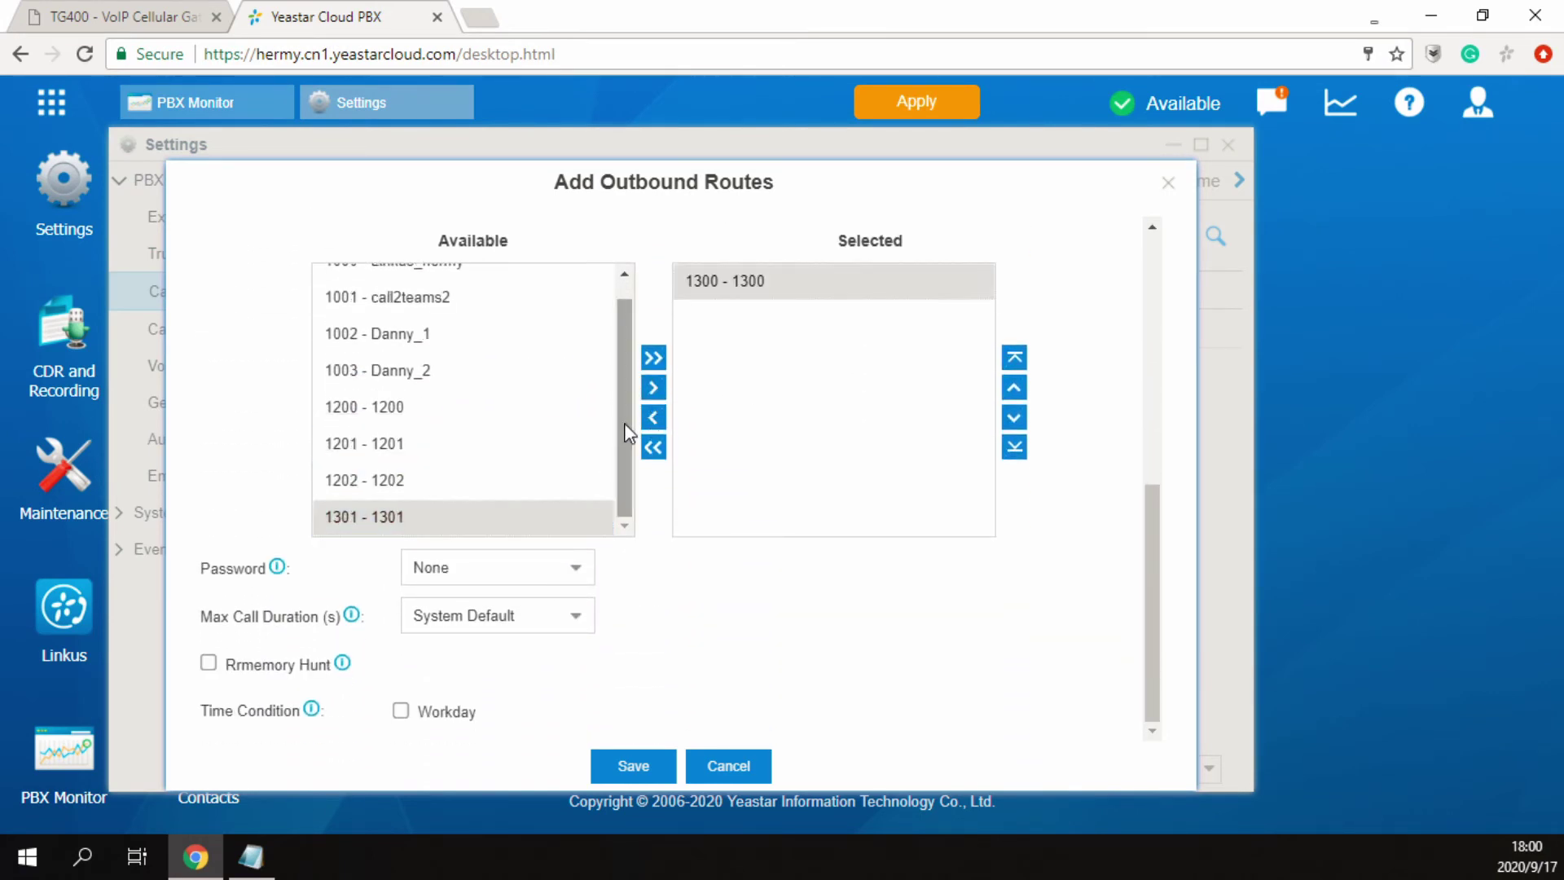
pyautogui.click(654, 387)
# Save and apply the TG_Prefix_7 route, then go to the TG400 gateway page.
pyautogui.scroll(4, 780, 561)
pyautogui.scroll(2, 782, 561)
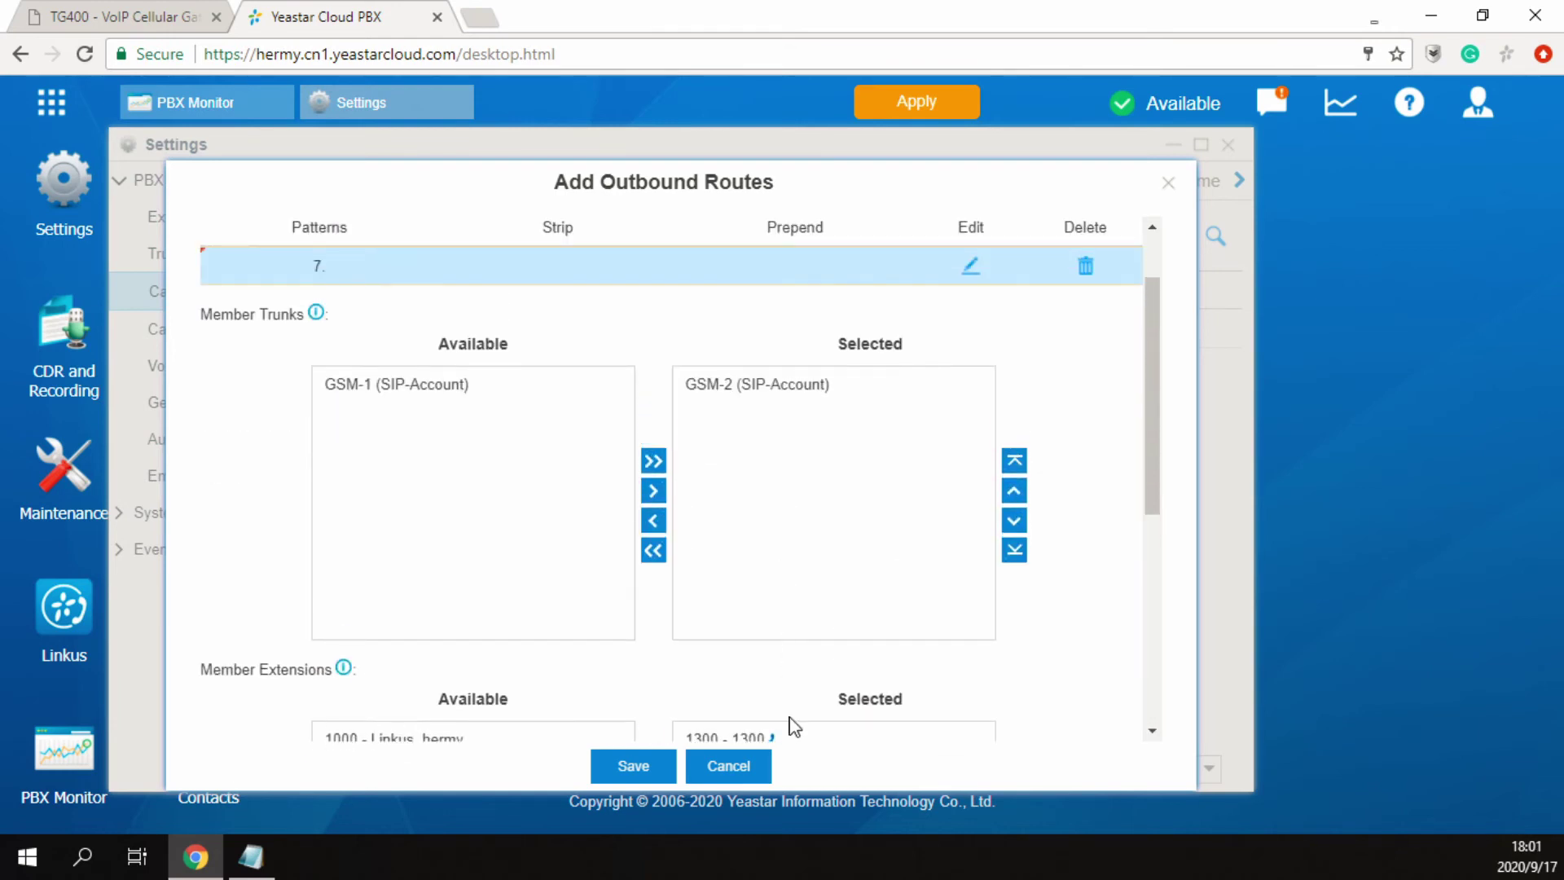
pyautogui.scroll(2, 684, 334)
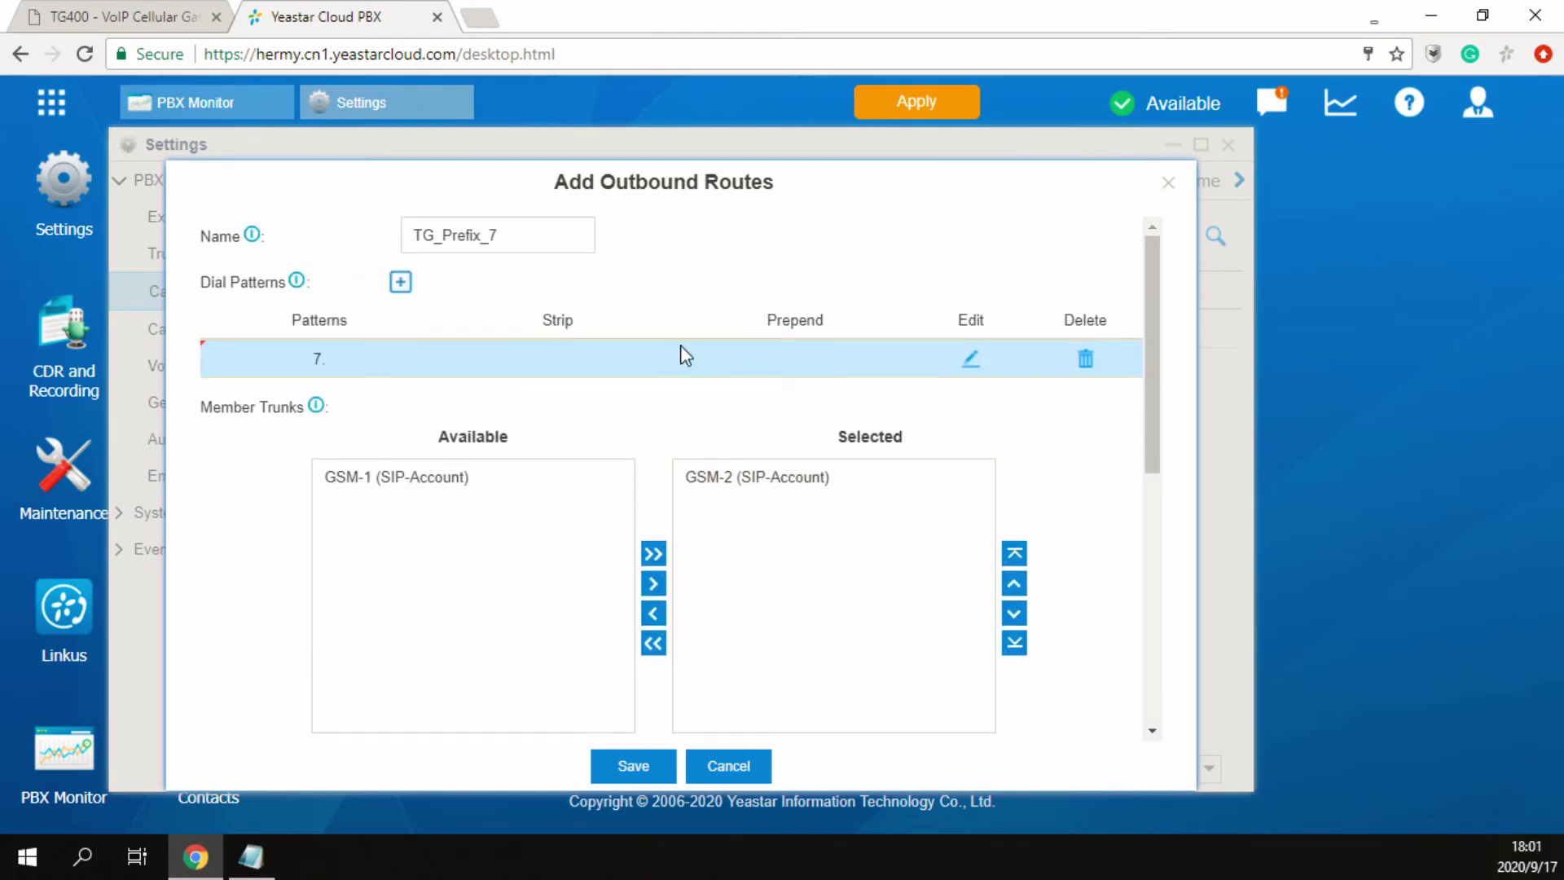
pyautogui.scroll(-8, 639, 571)
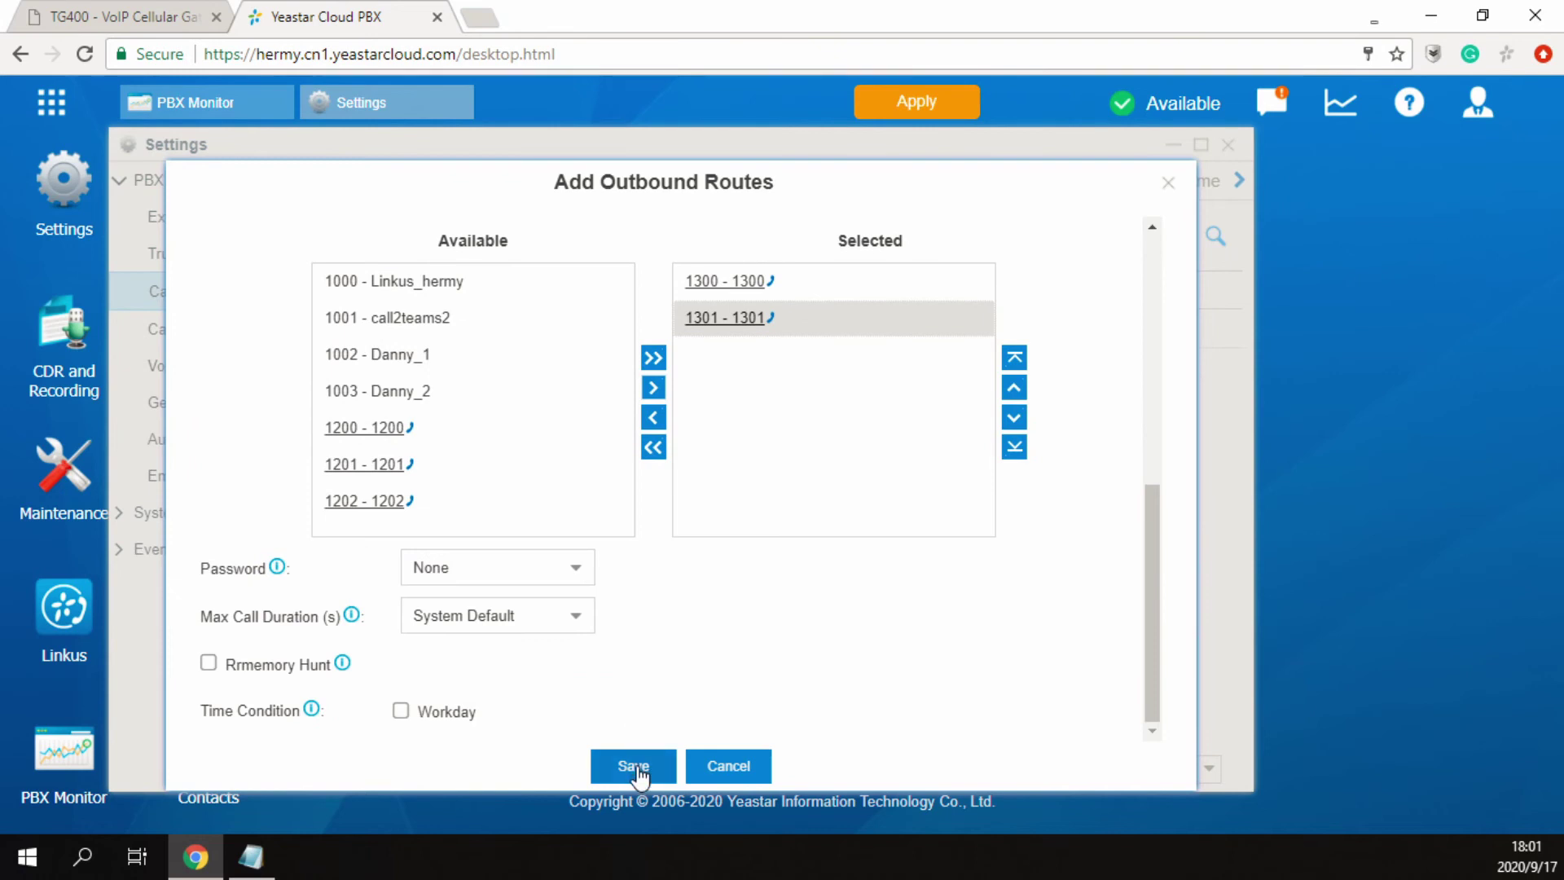
pyautogui.click(633, 766)
pyautogui.click(920, 113)
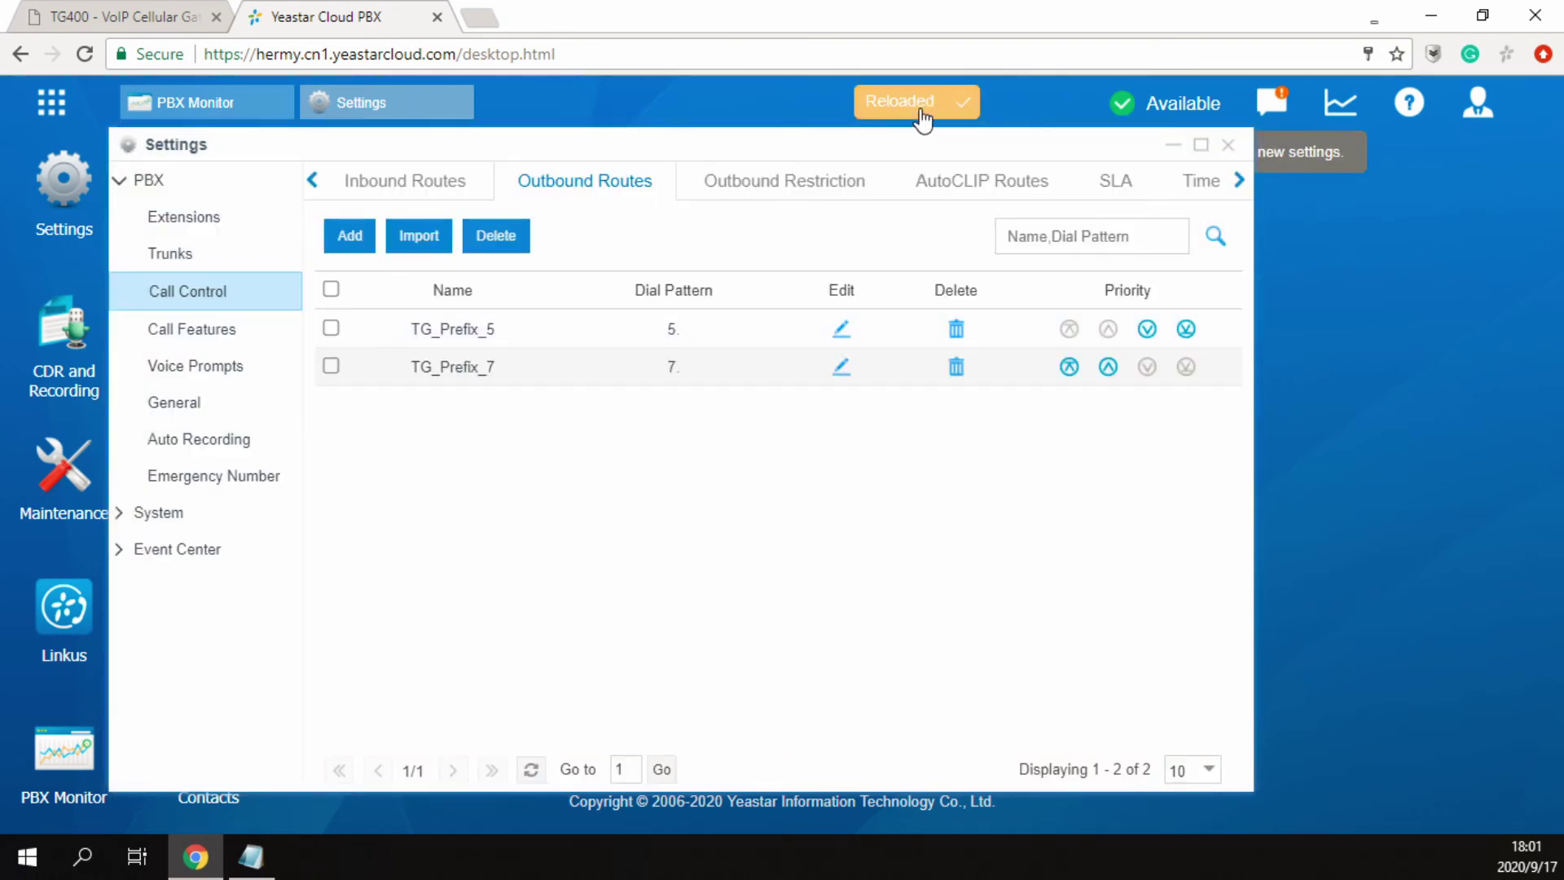
pyautogui.click(145, 20)
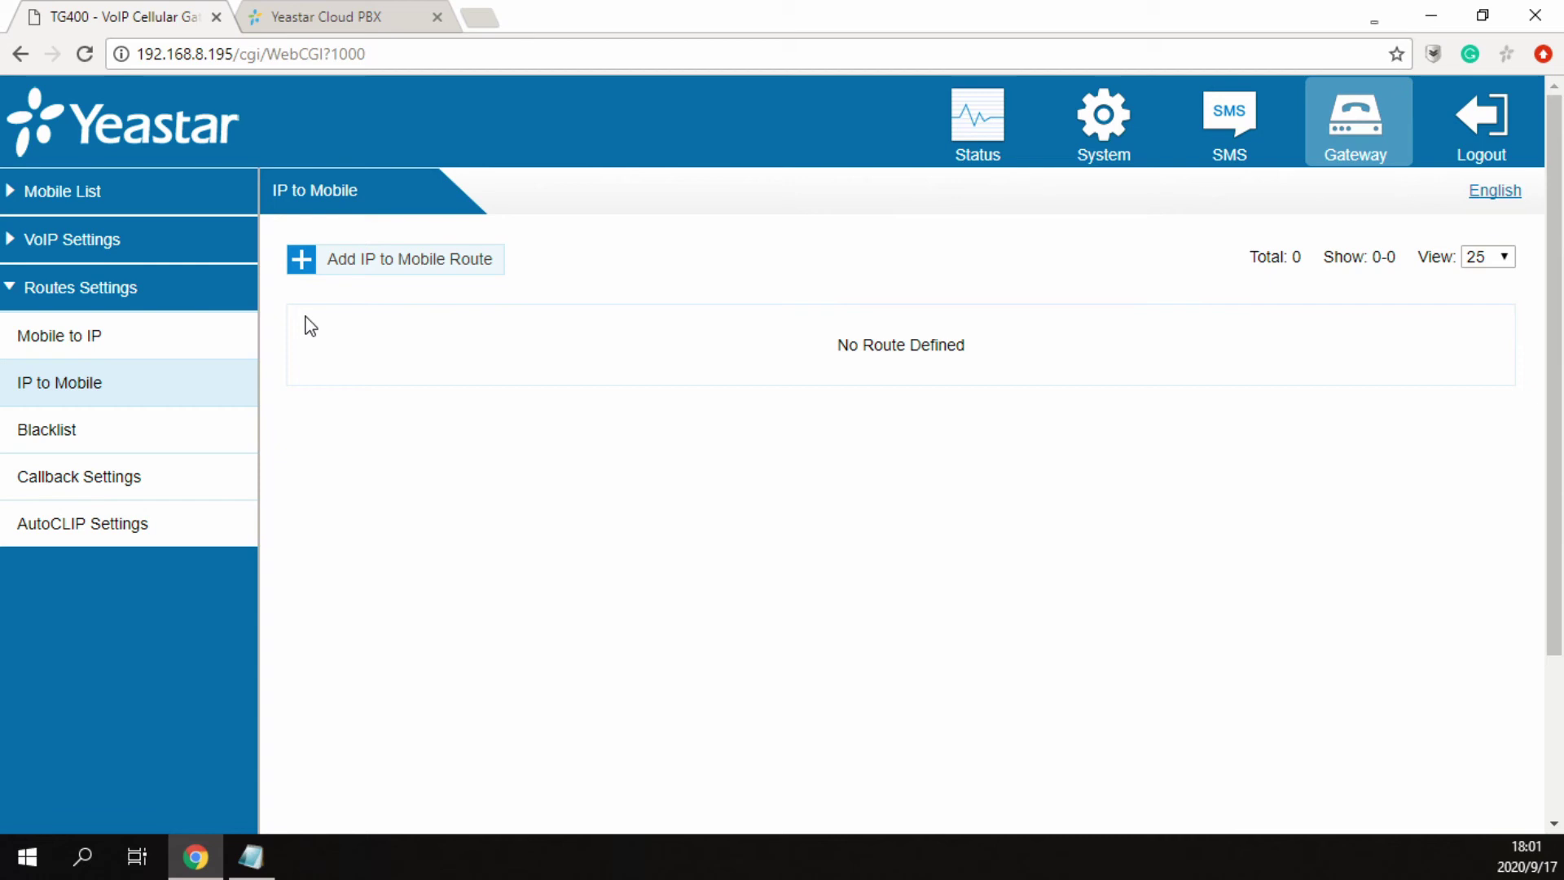
# Add IP to Mobile route Cloud_Prefix_5 from CloudPBX to Trunk1, save it and apply changes.
pyautogui.click(378, 261)
pyautogui.click(872, 362)
pyautogui.write('Cloud')
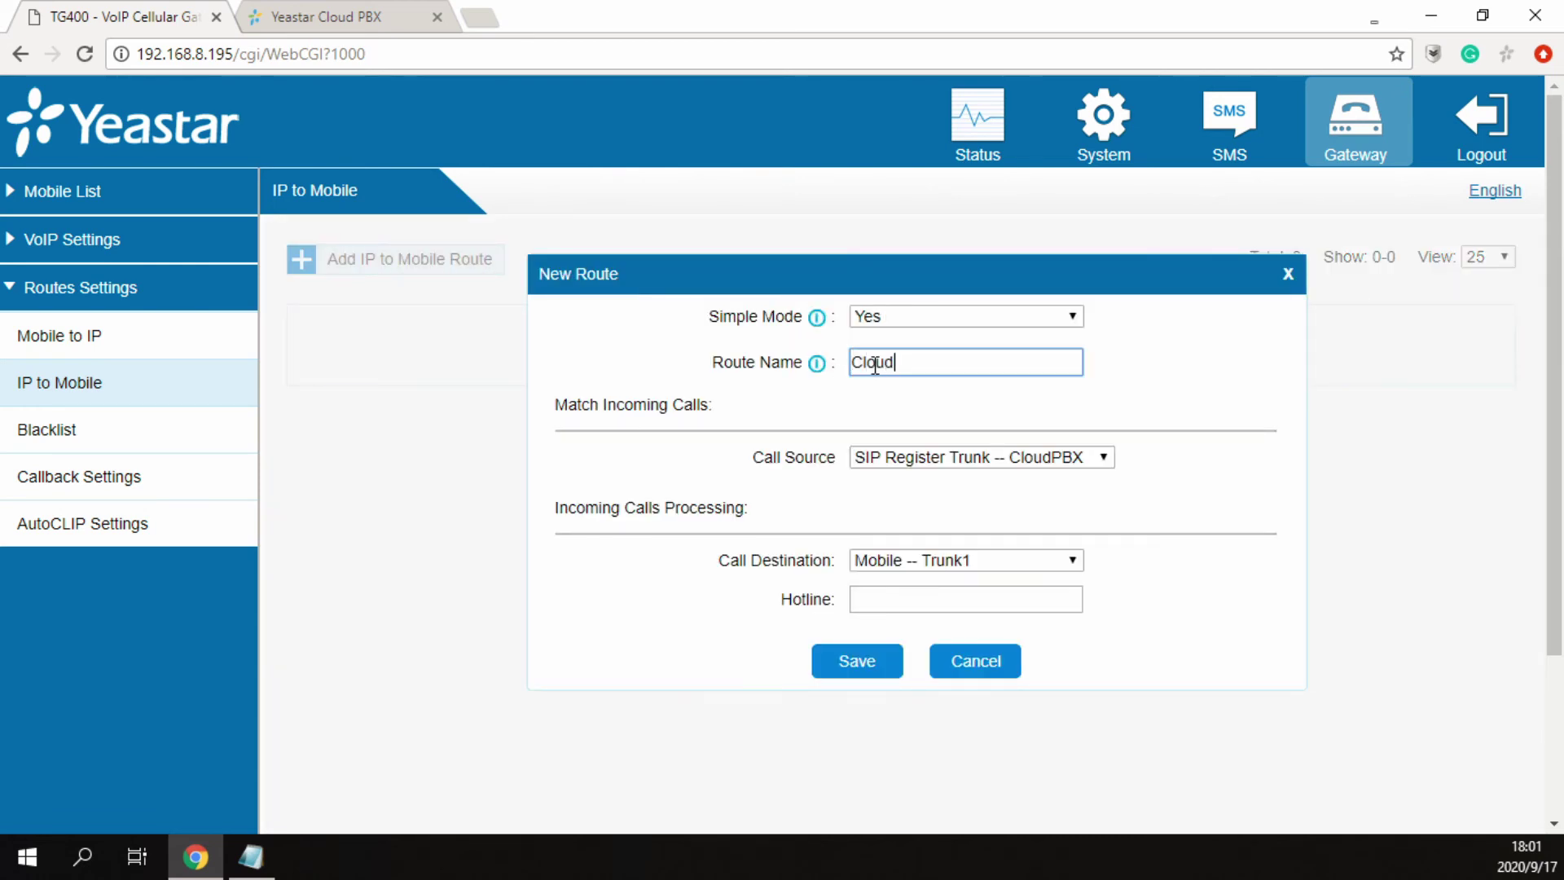
pyautogui.write('_Prefix_5')
pyautogui.click(1214, 397)
pyautogui.click(1024, 468)
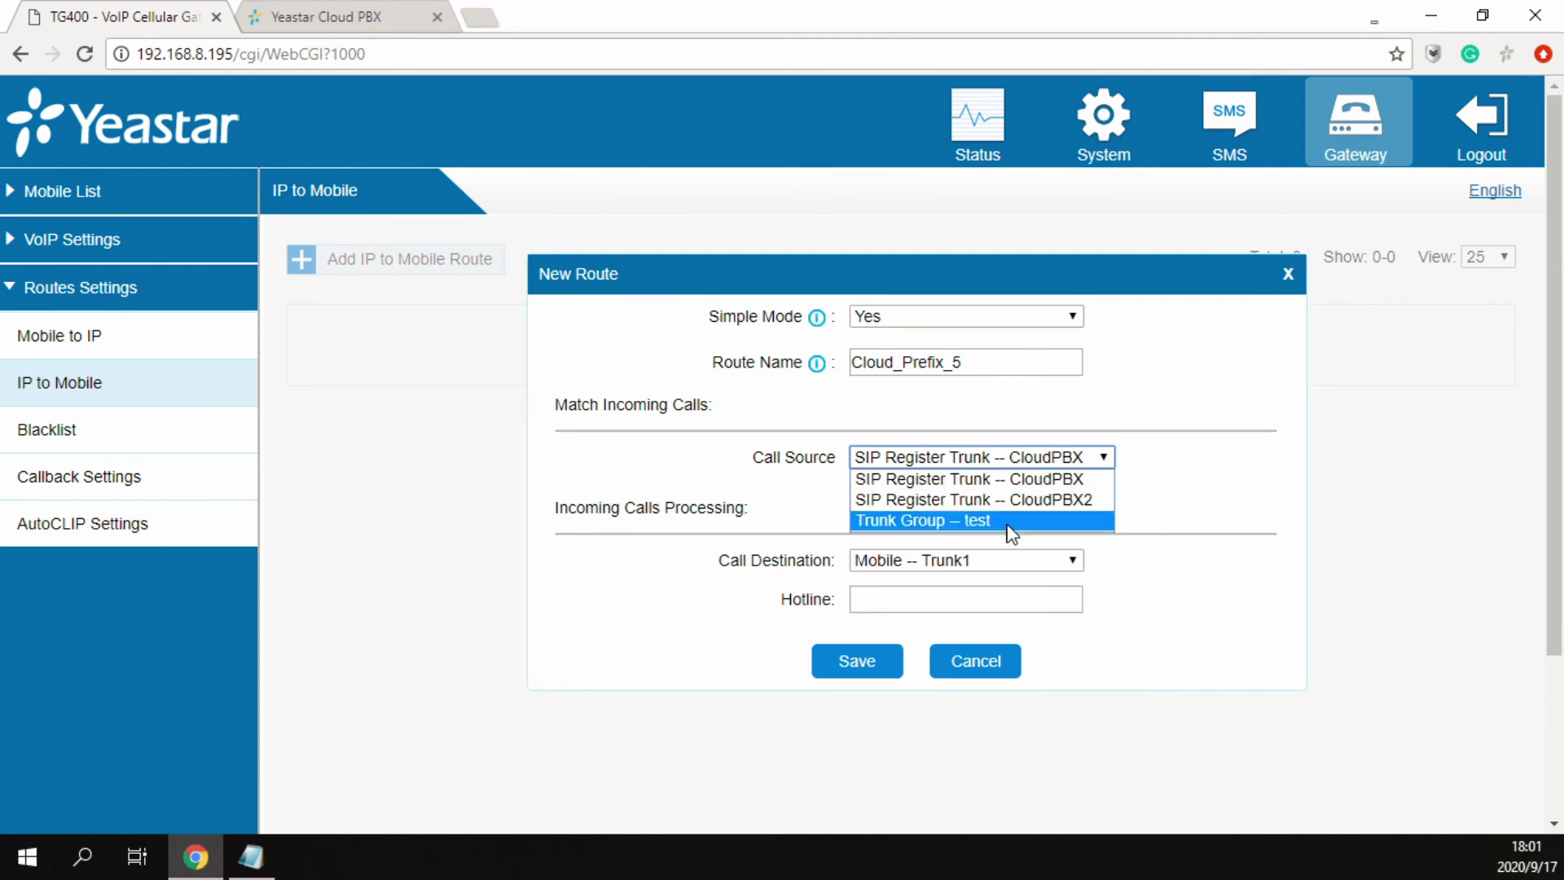
pyautogui.click(1023, 483)
pyautogui.click(1013, 561)
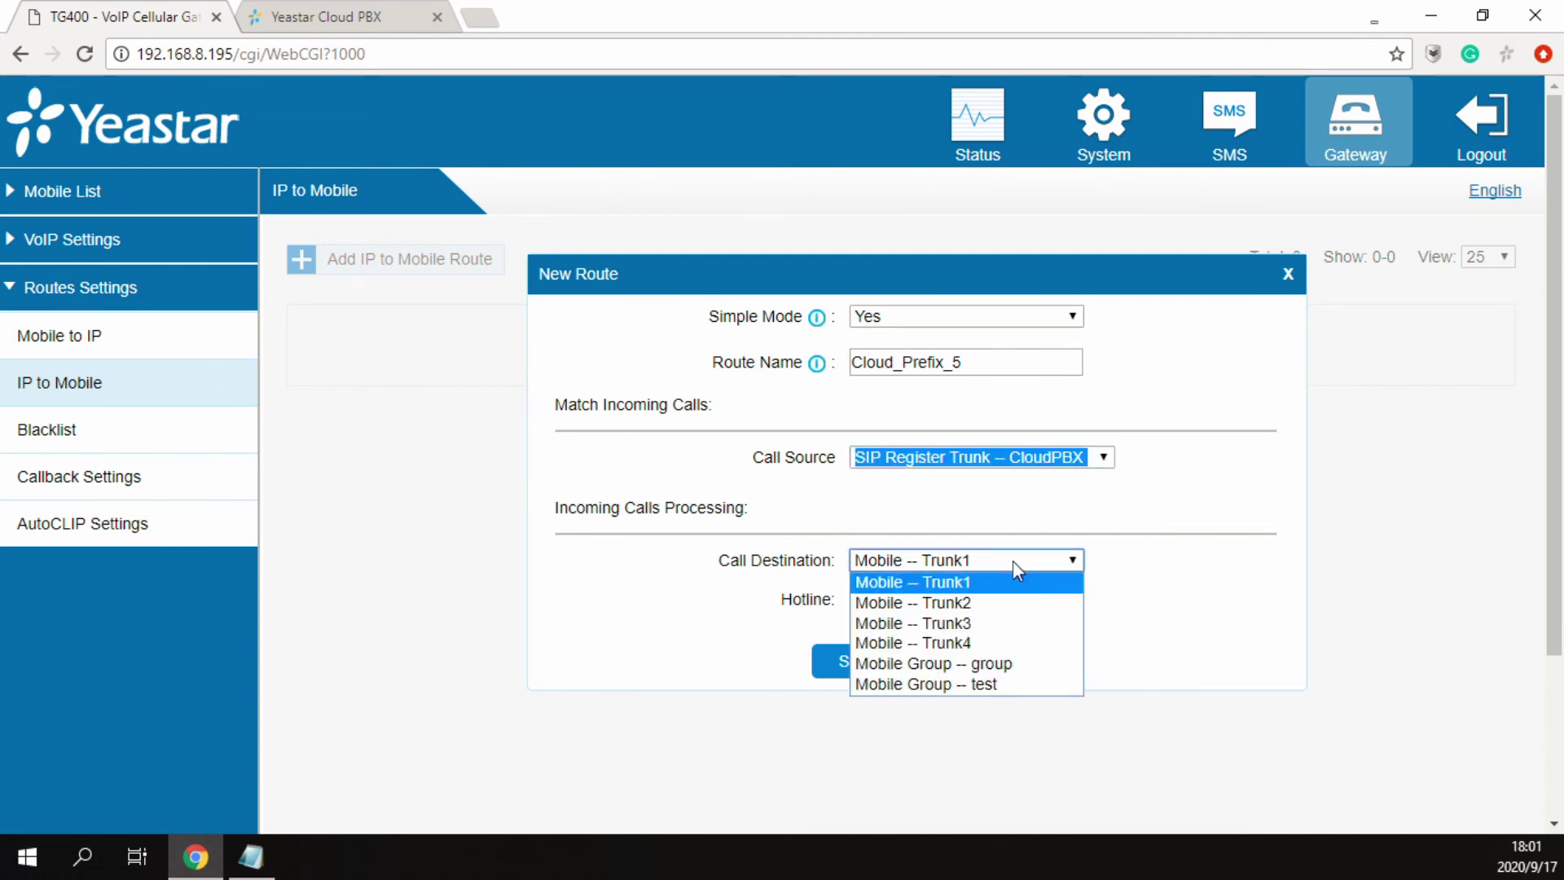
pyautogui.click(971, 583)
pyautogui.click(1186, 572)
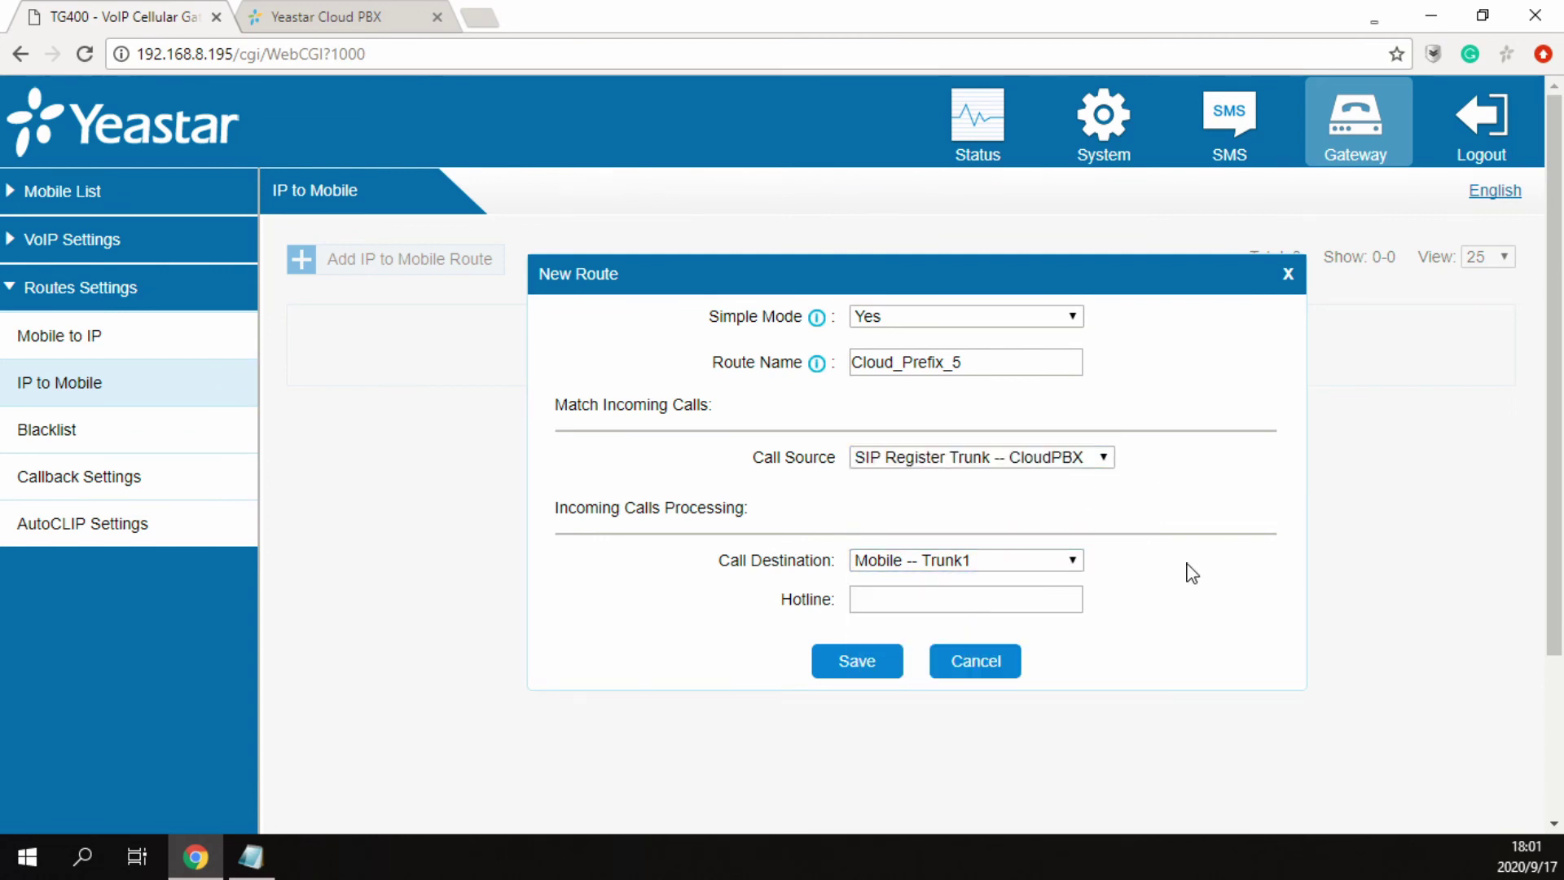
pyautogui.click(876, 664)
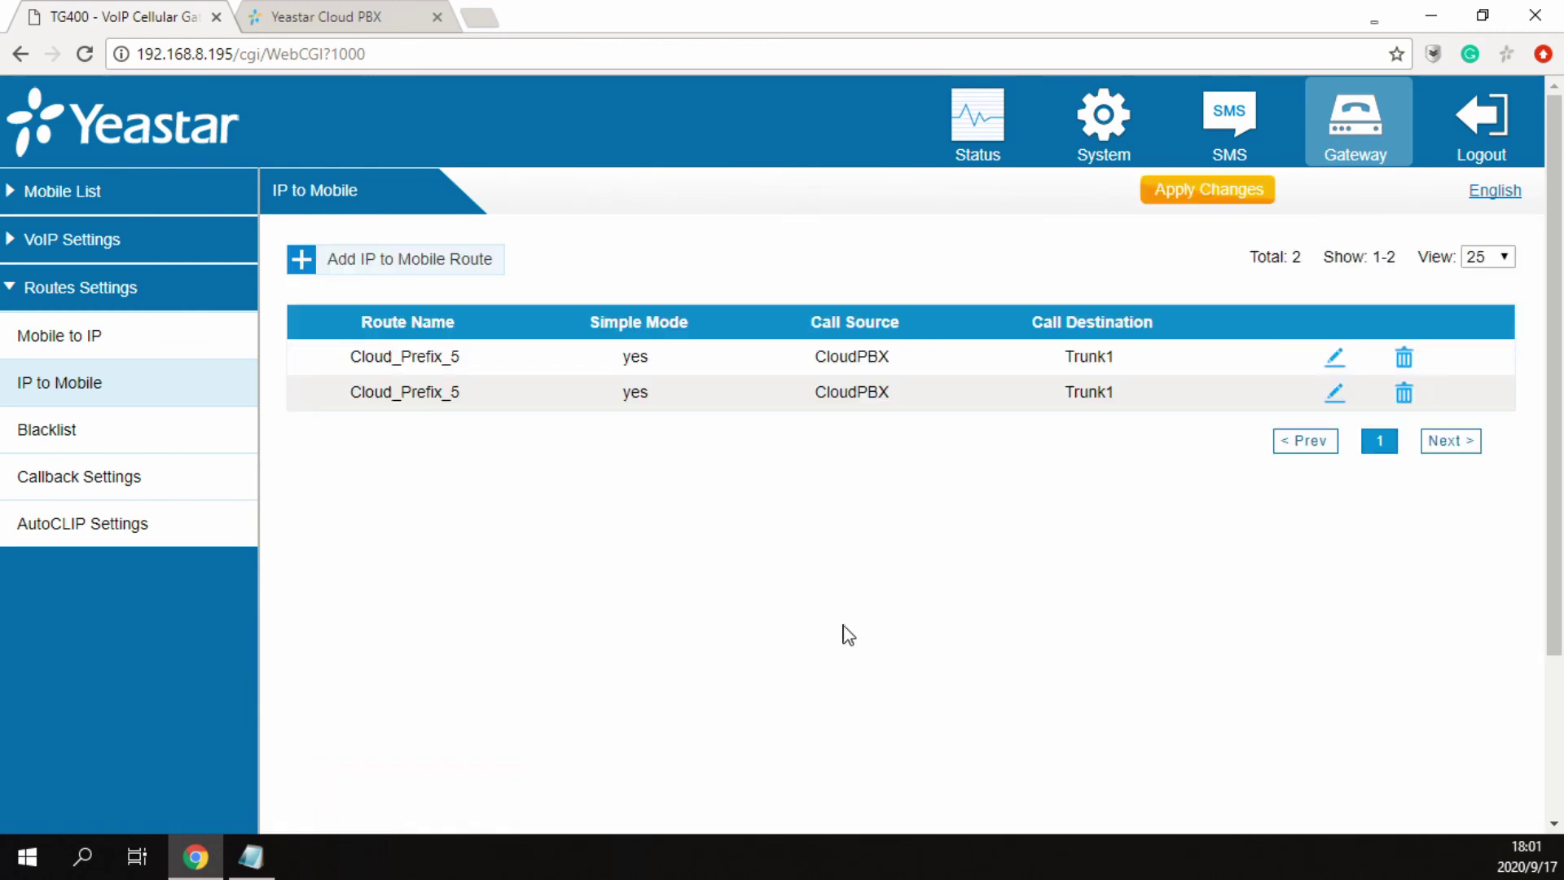
pyautogui.click(1208, 198)
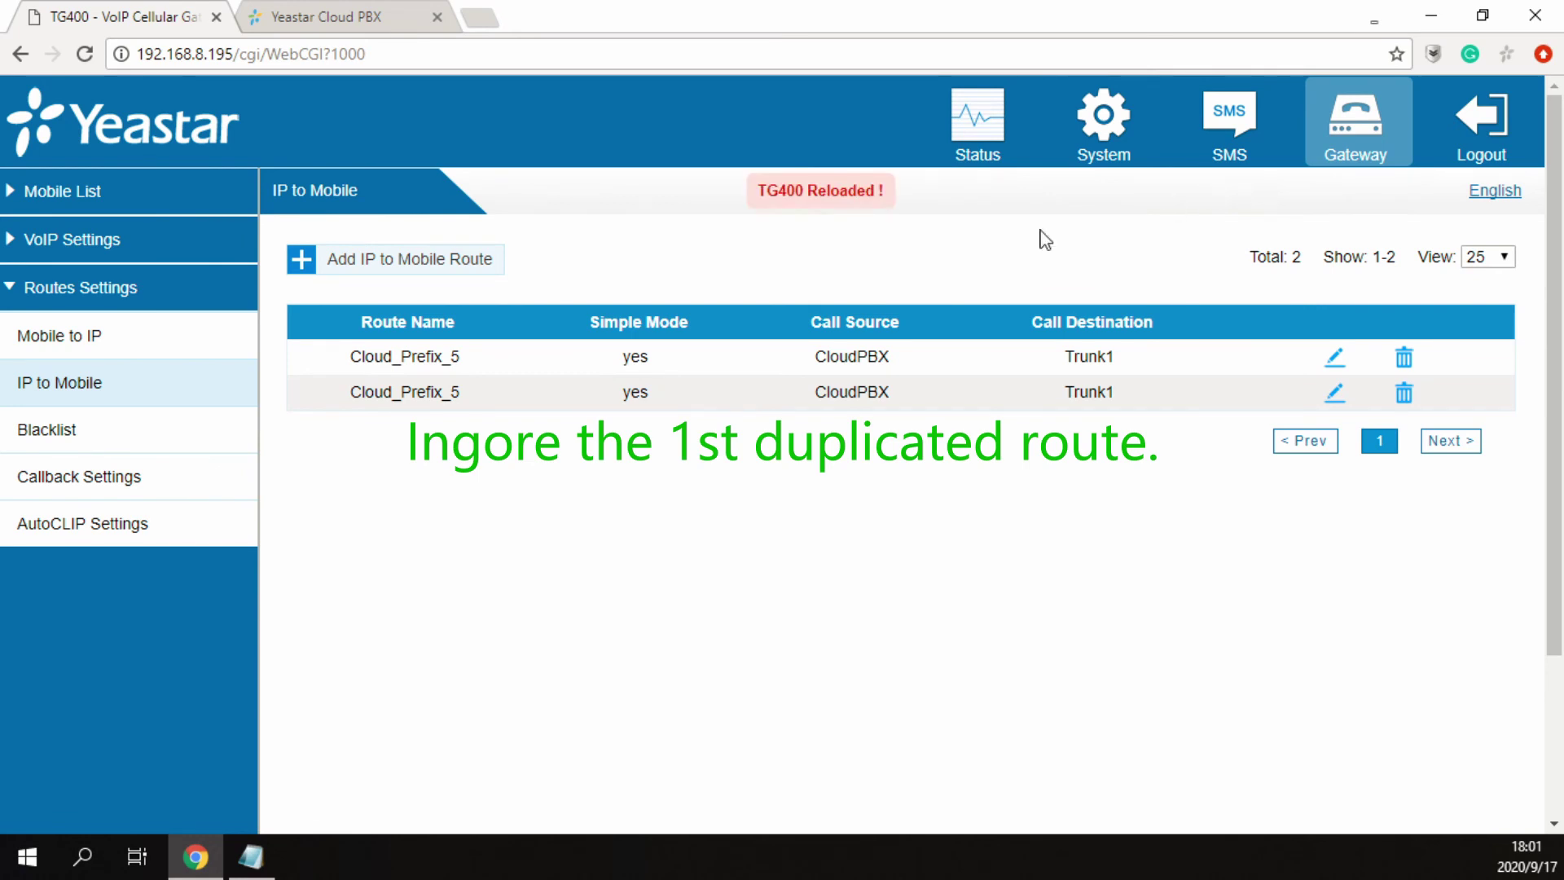
# Create route Cloud_Prefix_7 with source CloudPBX2 and destination Trunk2, then save and apply.
pyautogui.click(454, 266)
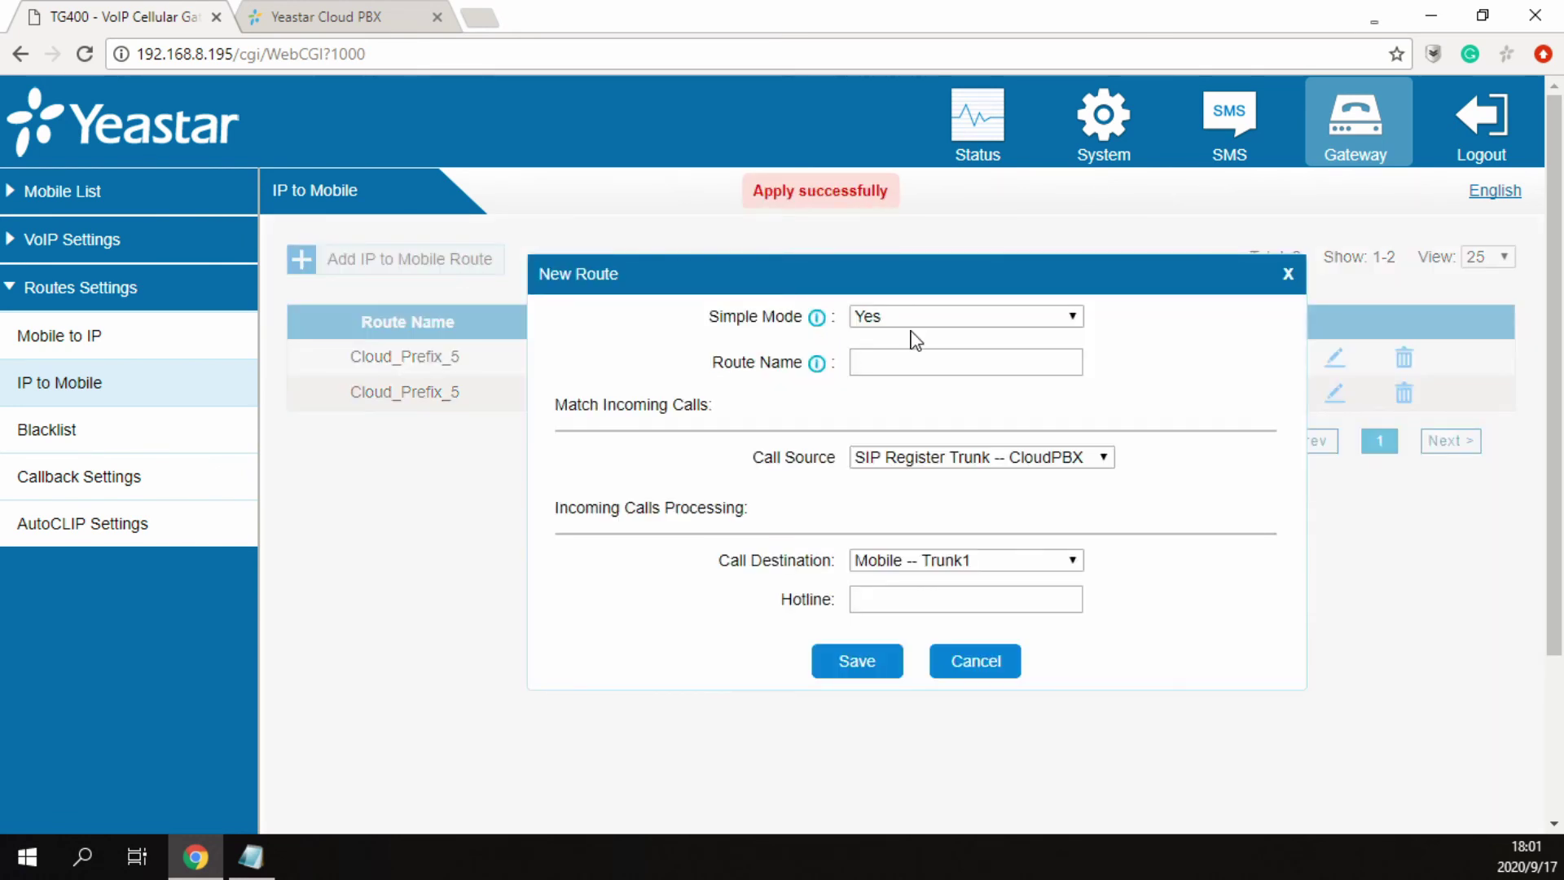
pyautogui.click(902, 360)
pyautogui.write('Cloud_Prefix_7')
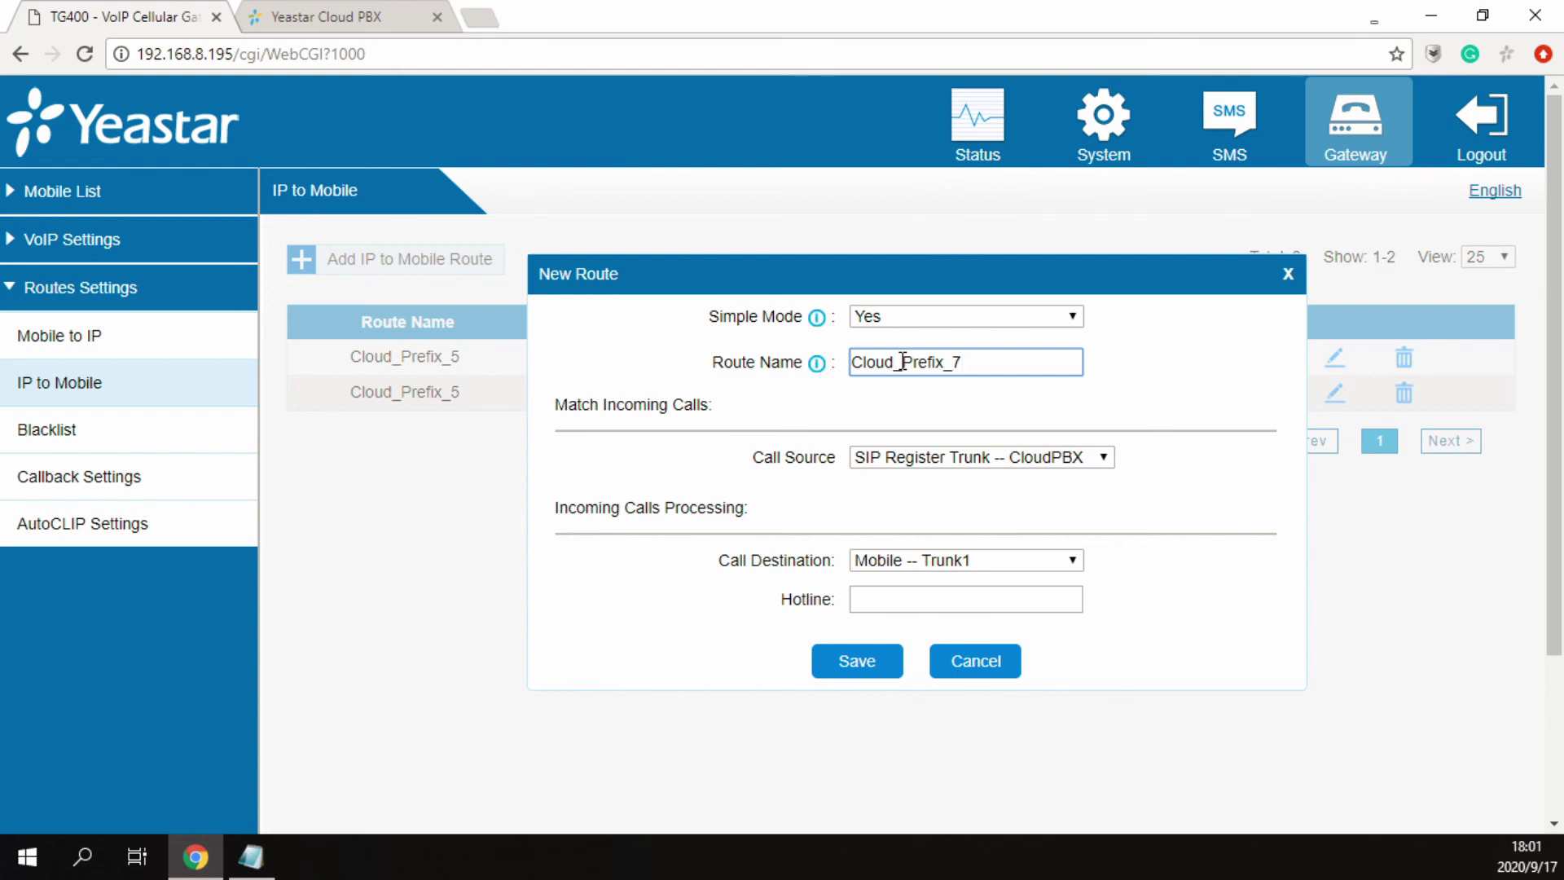
pyautogui.click(987, 458)
pyautogui.click(989, 499)
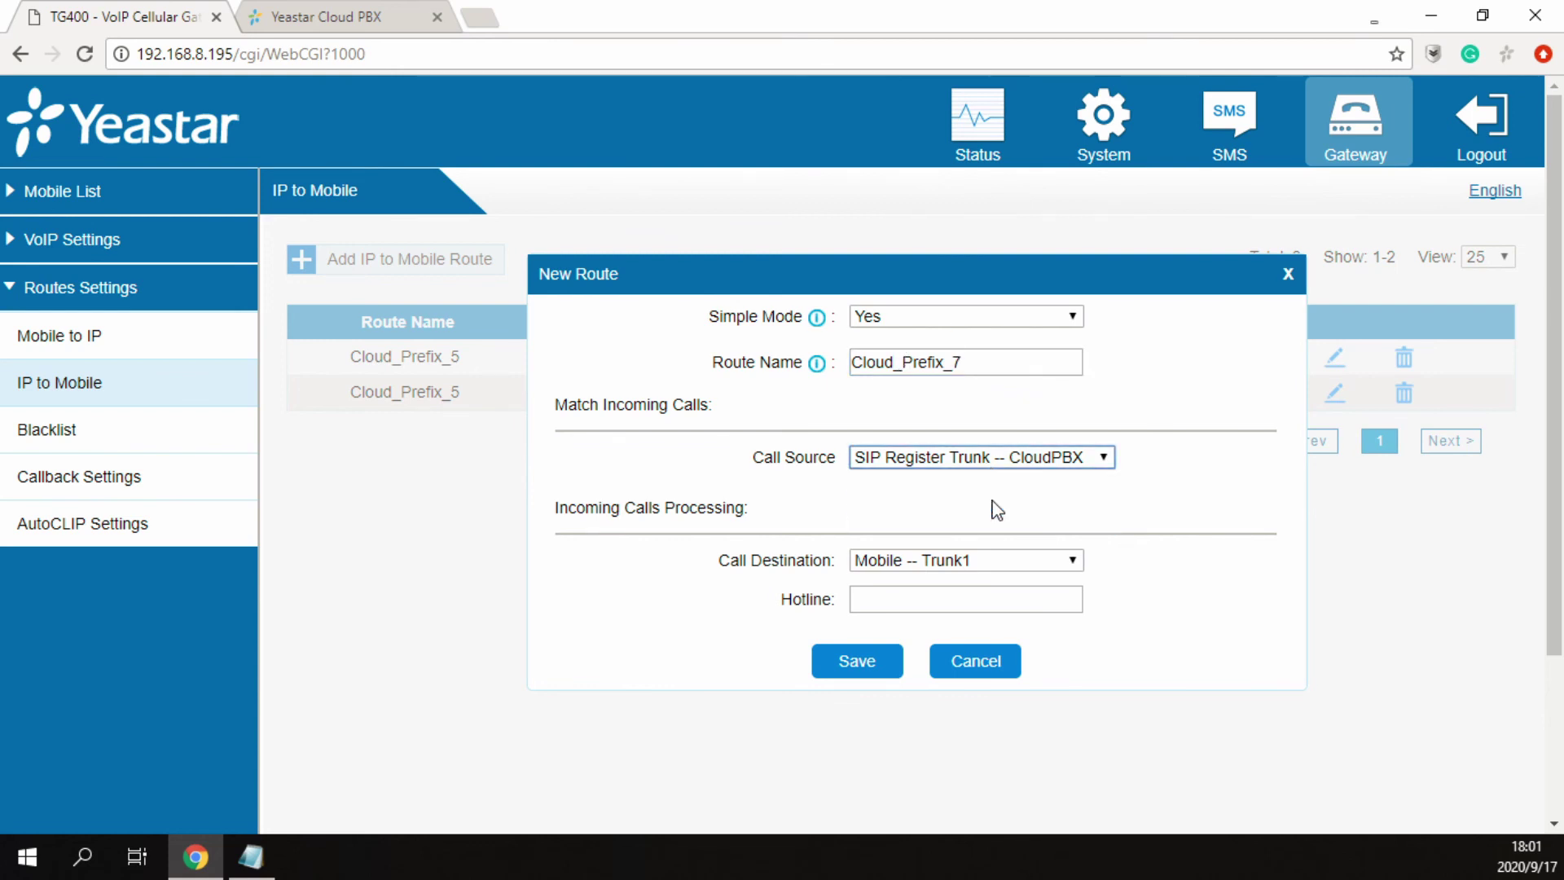
pyautogui.click(972, 560)
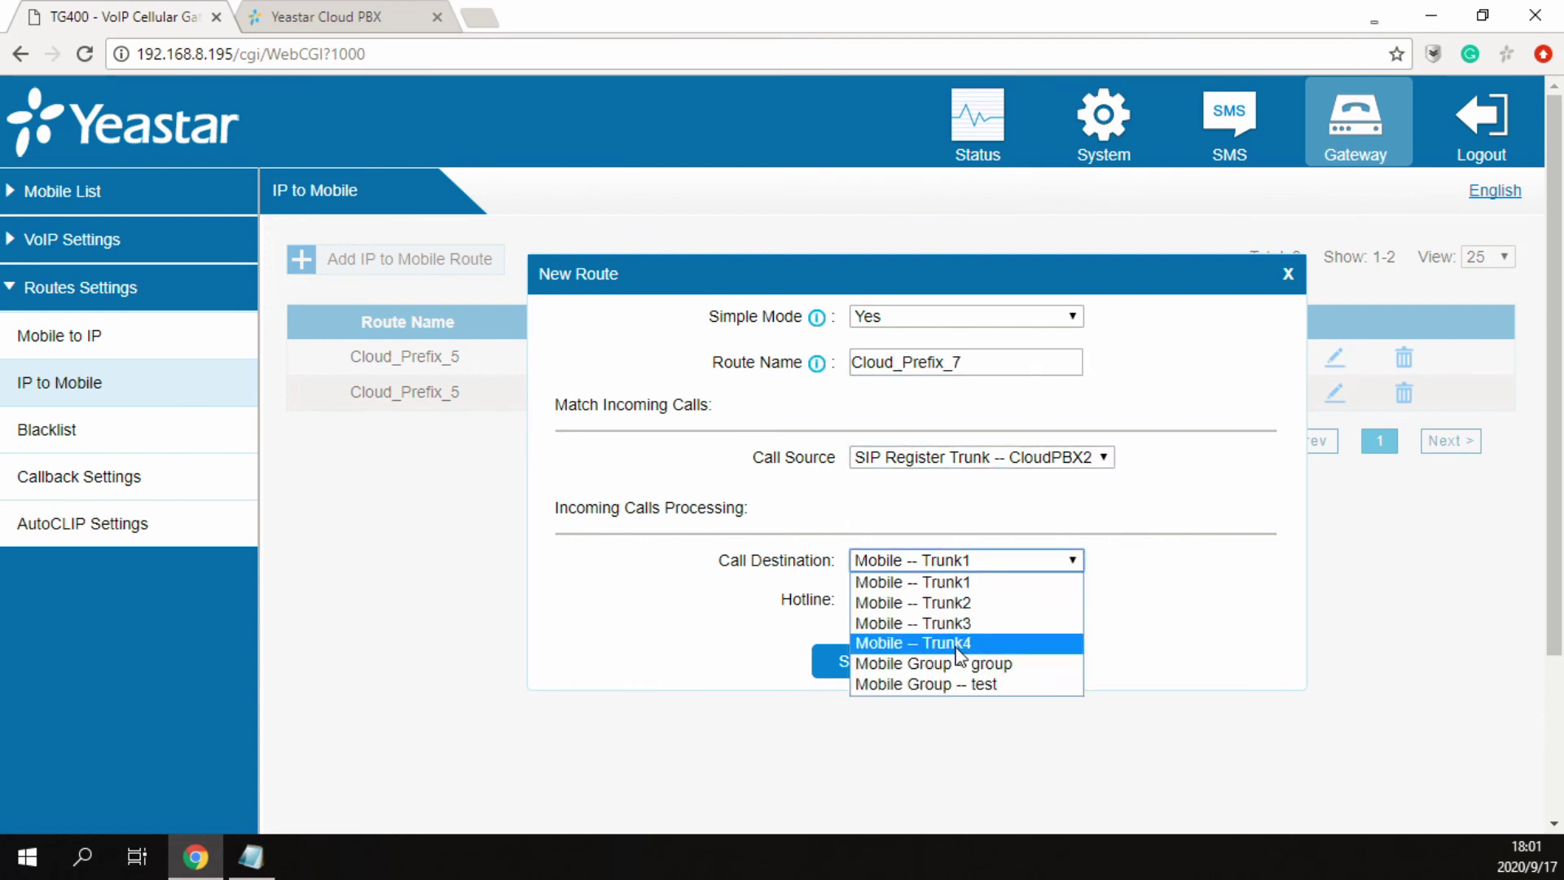
pyautogui.click(957, 607)
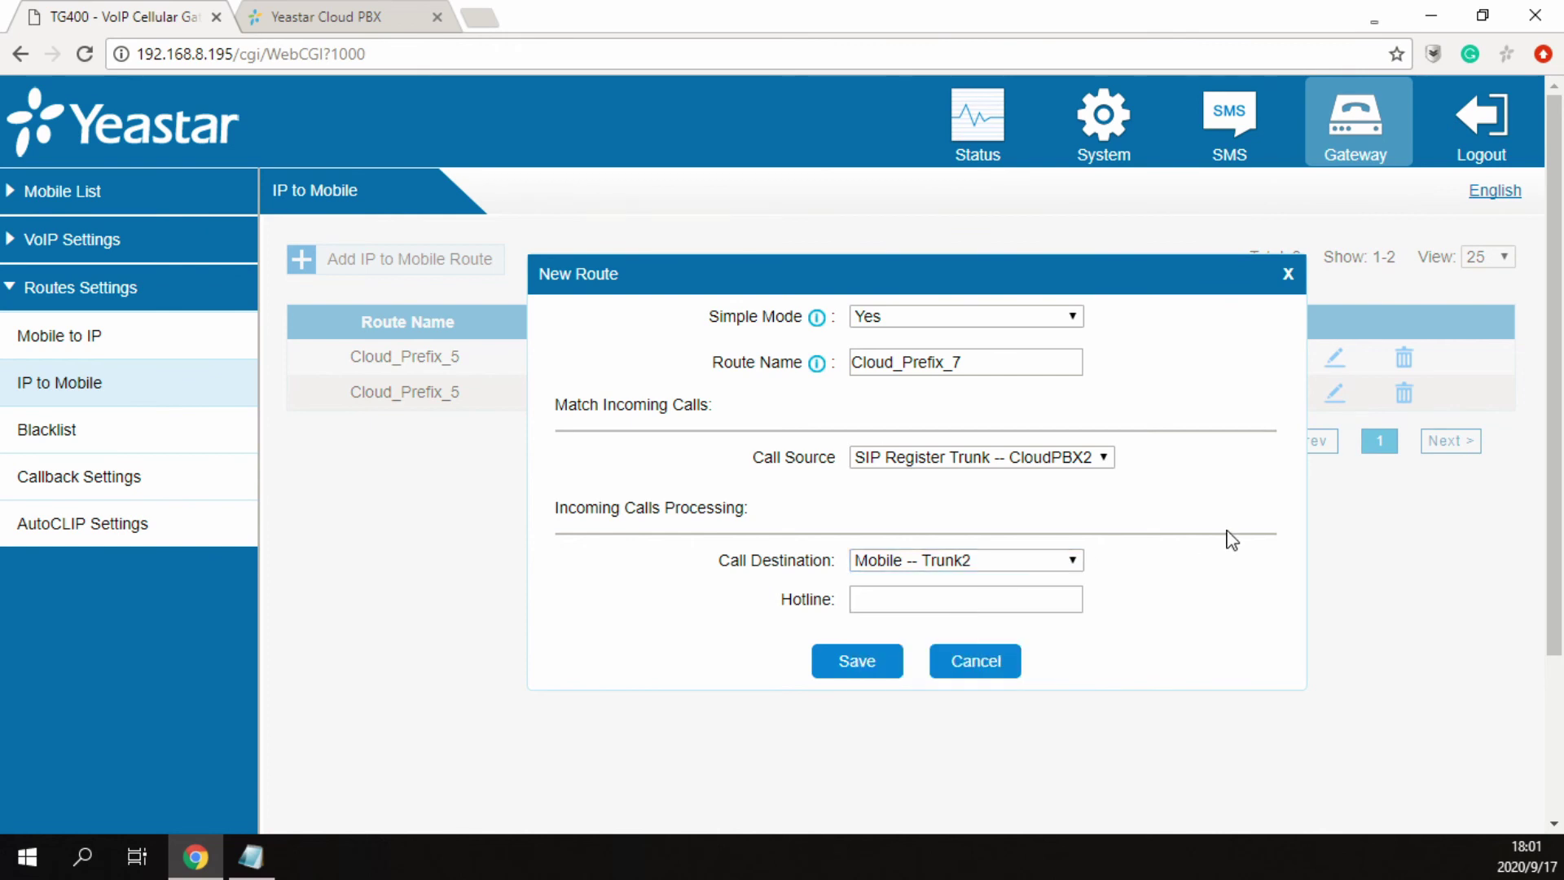
pyautogui.click(831, 664)
pyautogui.click(1226, 193)
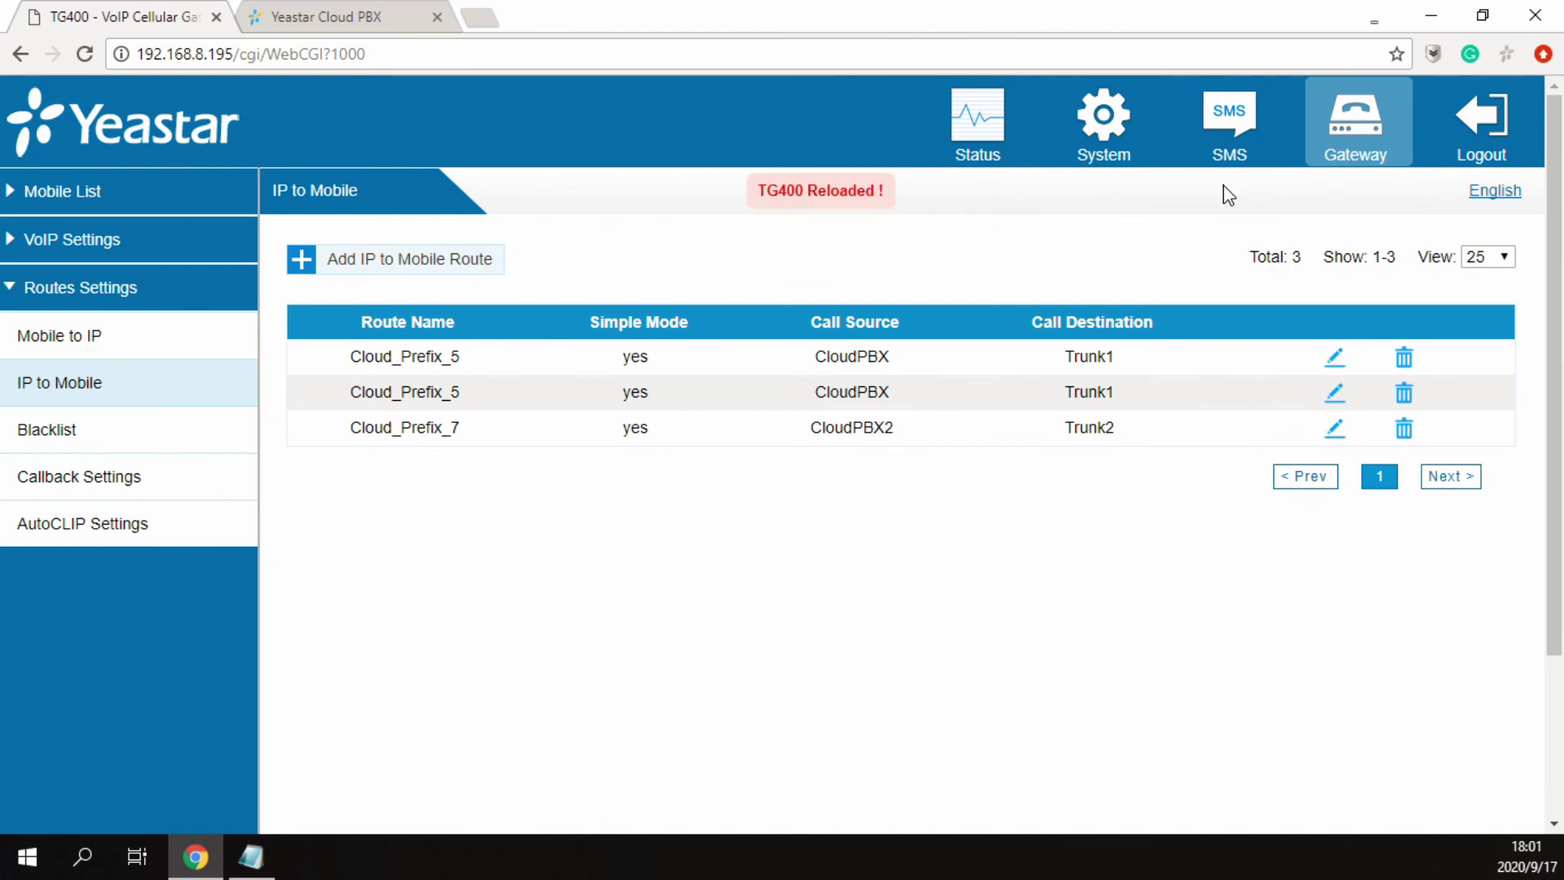